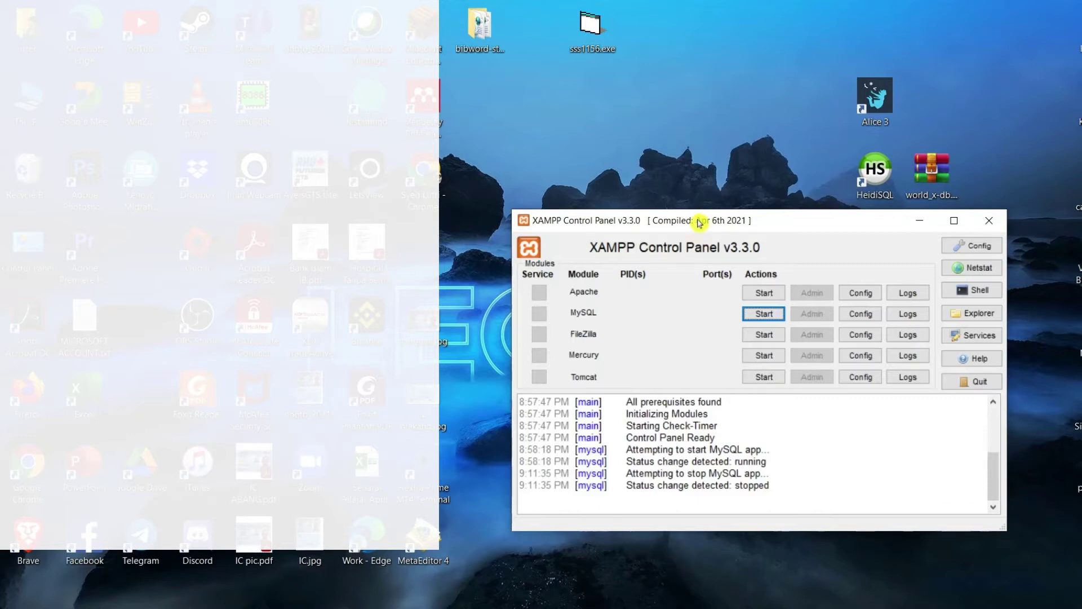
Step: Start the MySQL module in the XAMPP Control Panel
mouse_move(699, 227)
left_mouse_down()
mouse_move(704, 235)
mouse_move(703, 219)
left_mouse_up()
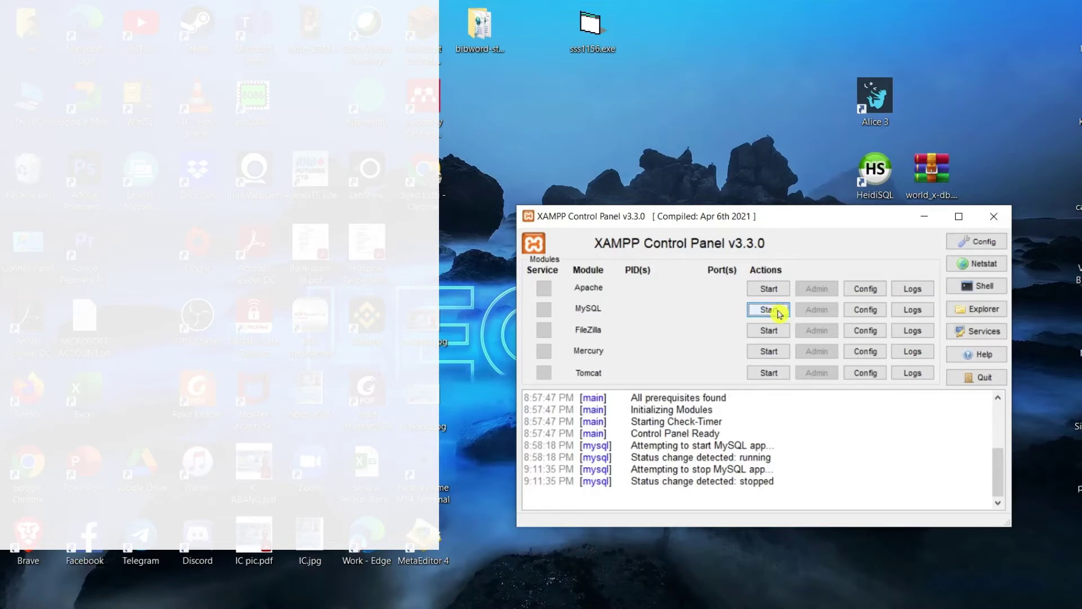
left_click(780, 313)
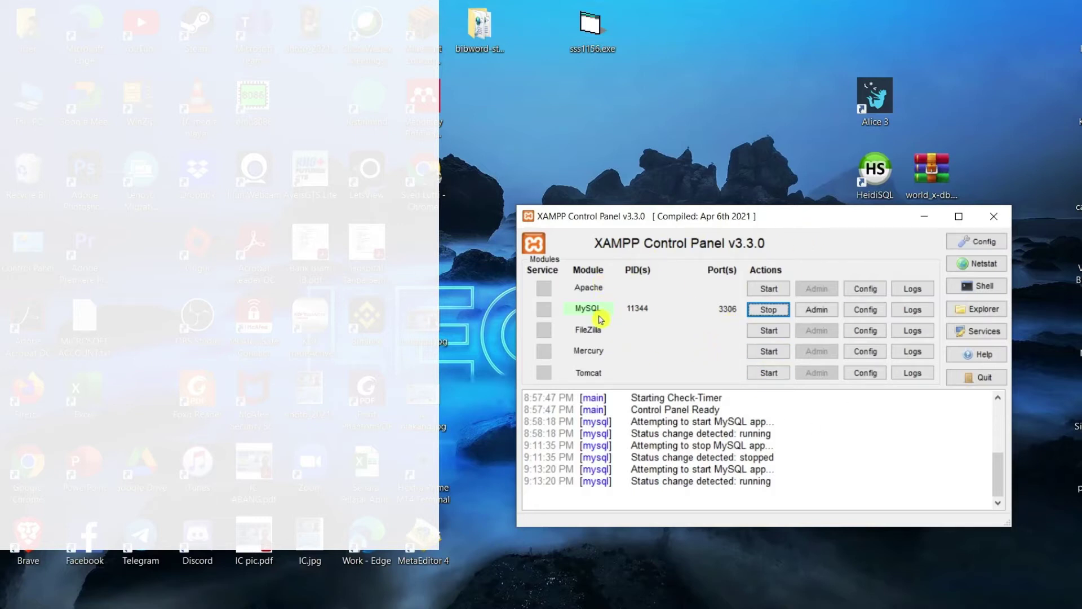
Step: Switch to HeidiSQL and choose MariaDB or MySQL (TCP/IP) as the unnamed session's network type
double_click(891, 182)
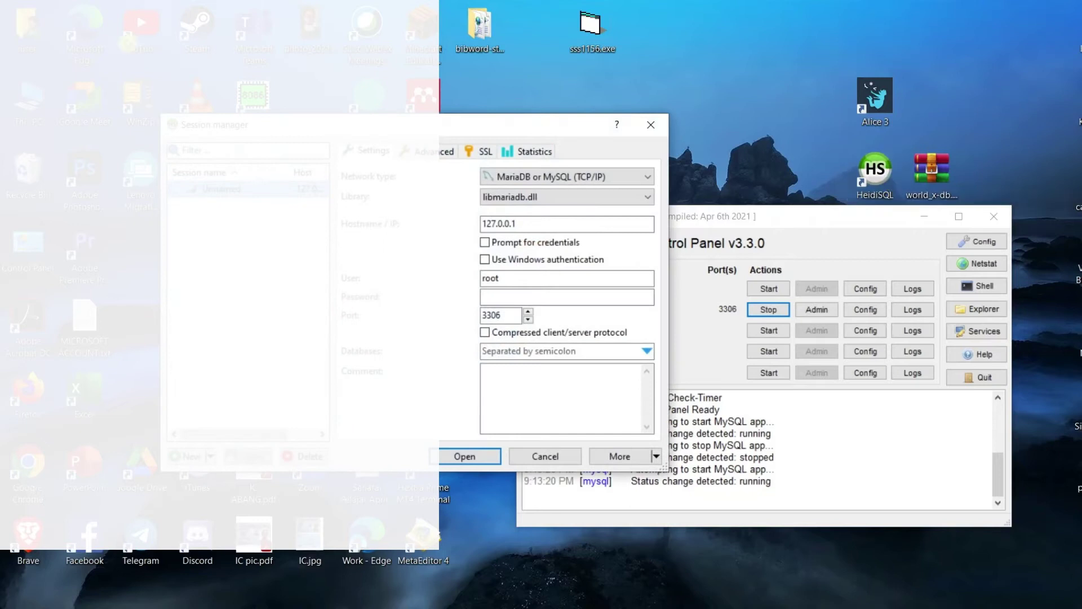
left_click_drag(438, 126, 754, 74)
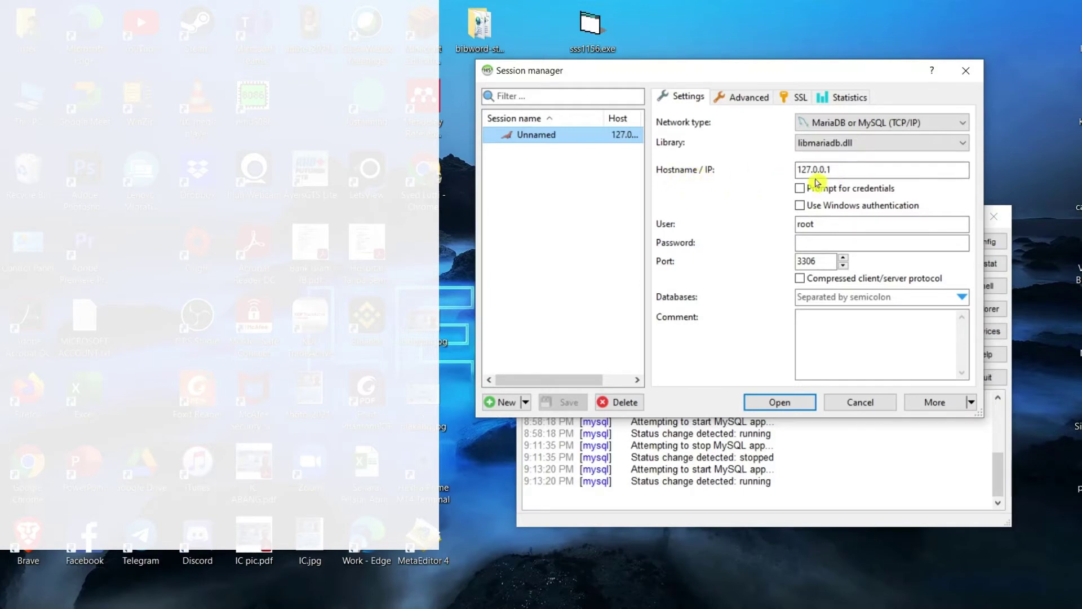
left_click(849, 130)
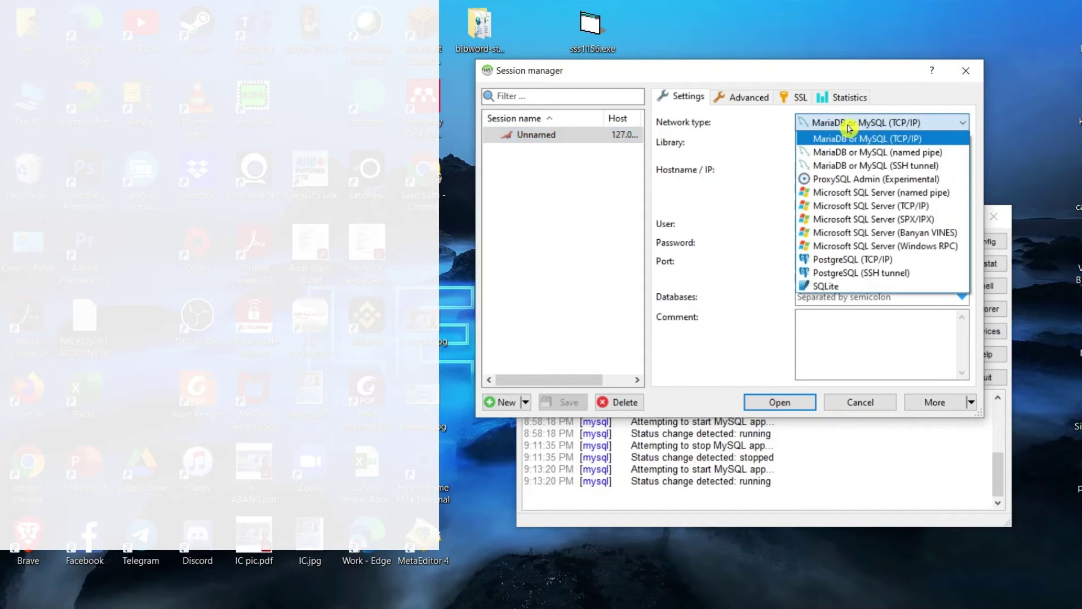
left_click(854, 139)
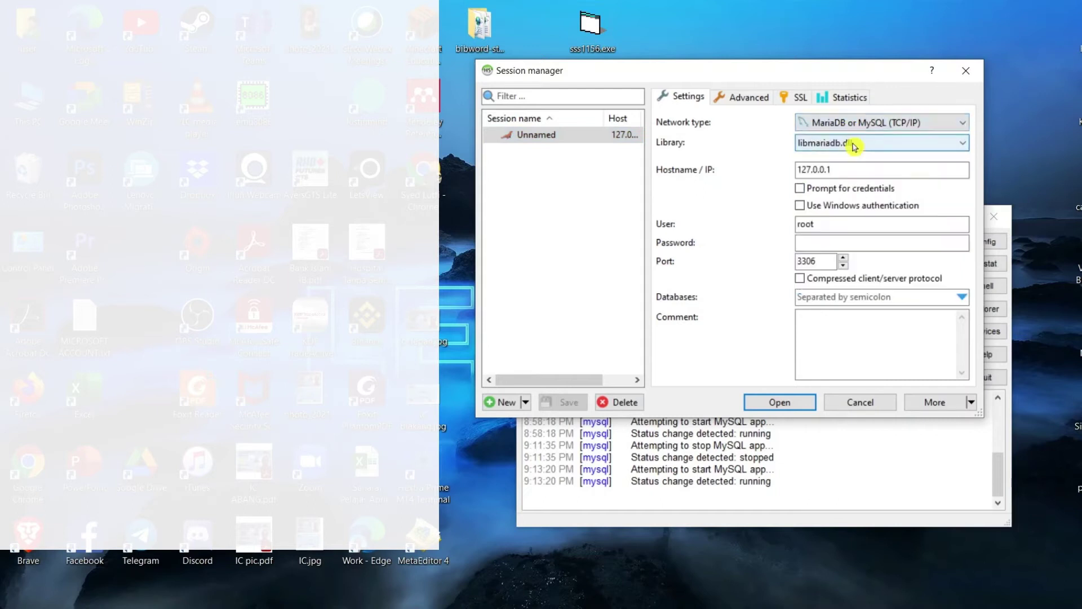
left_click(935, 128)
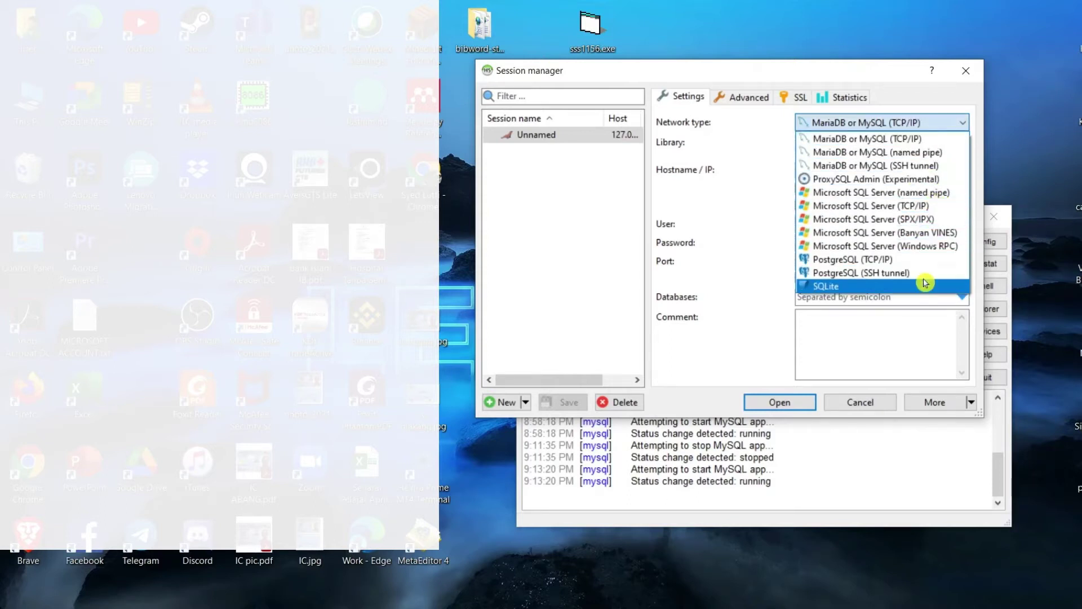
left_click(922, 145)
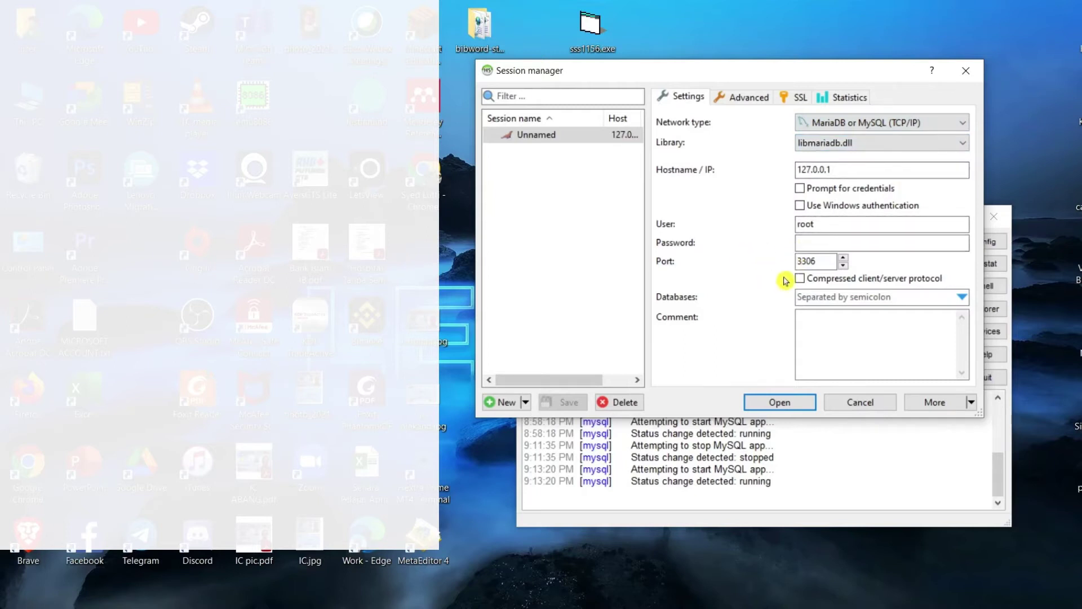
left_click(816, 260)
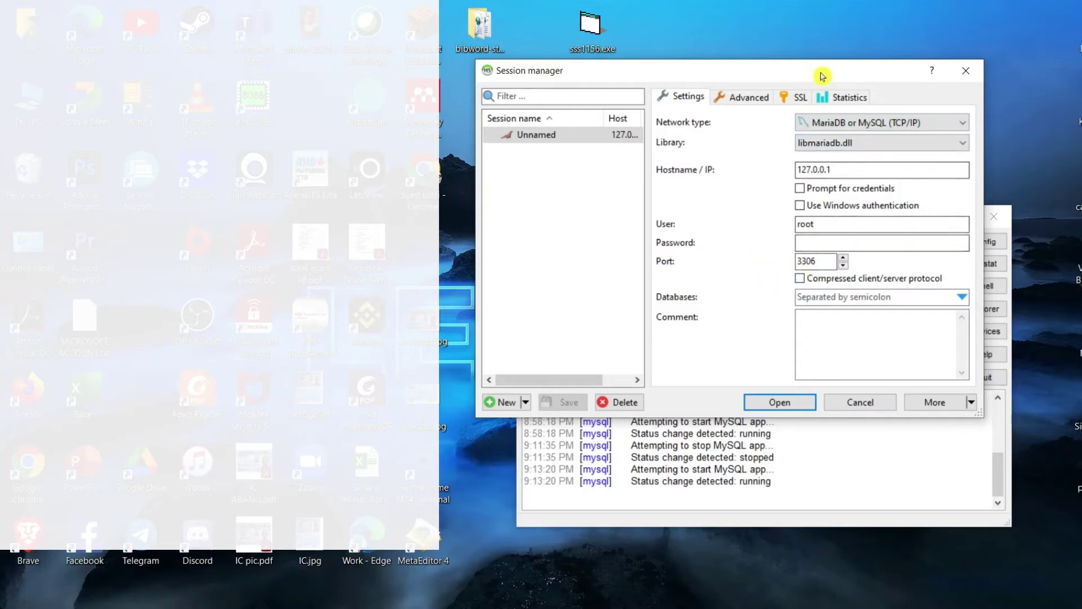
Step: Open the unnamed session as root on 127.0.0.1, port 3306, and maximize the HeidiSQL window
left_click_drag(822, 77, 864, 340)
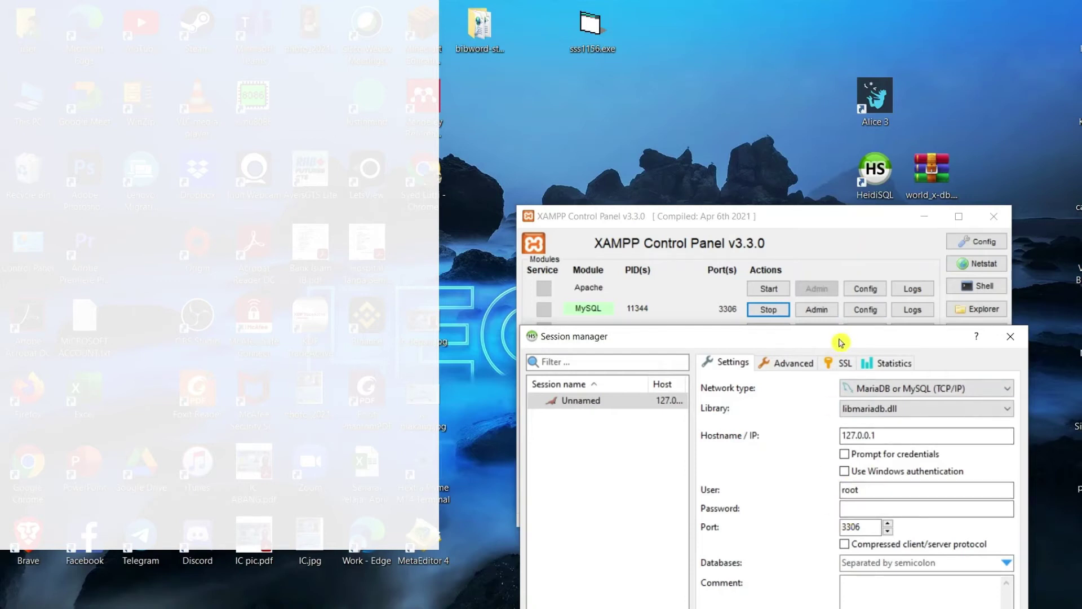
left_click_drag(840, 342, 825, 124)
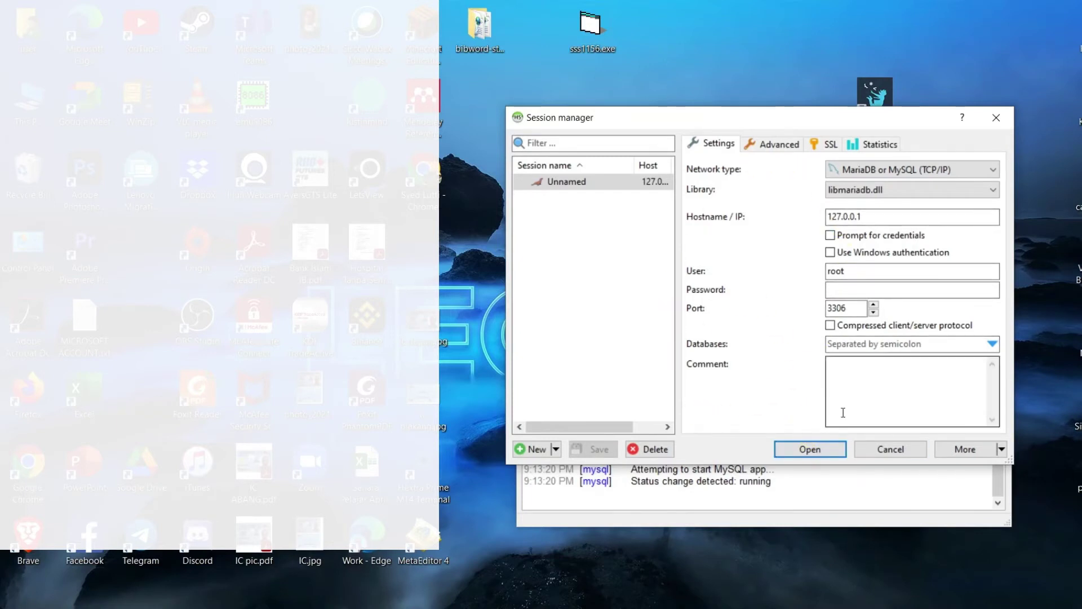
left_click(808, 450)
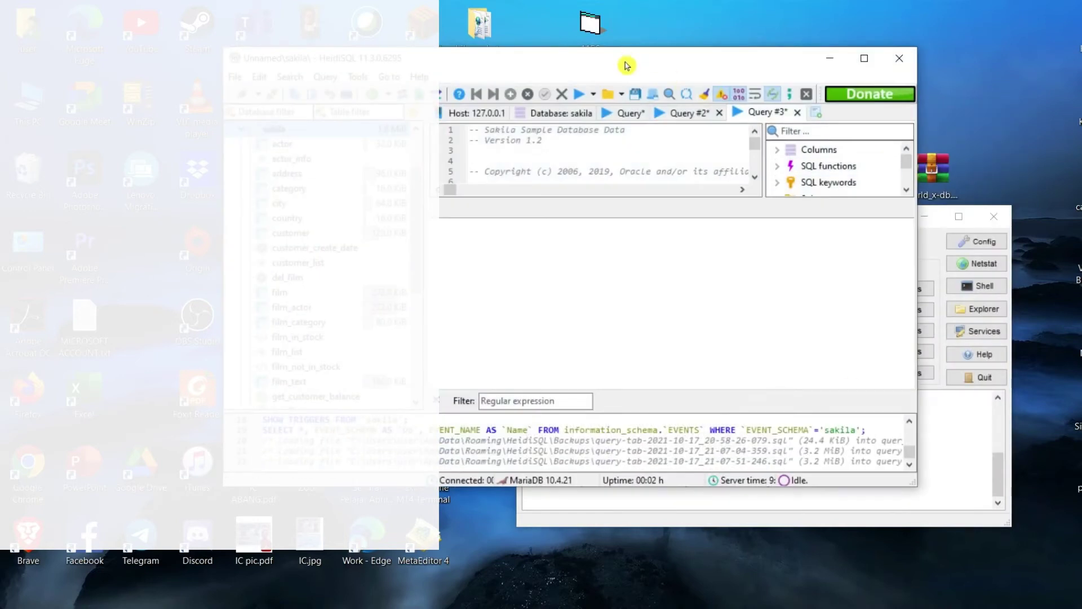
left_click_drag(626, 66, 738, 76)
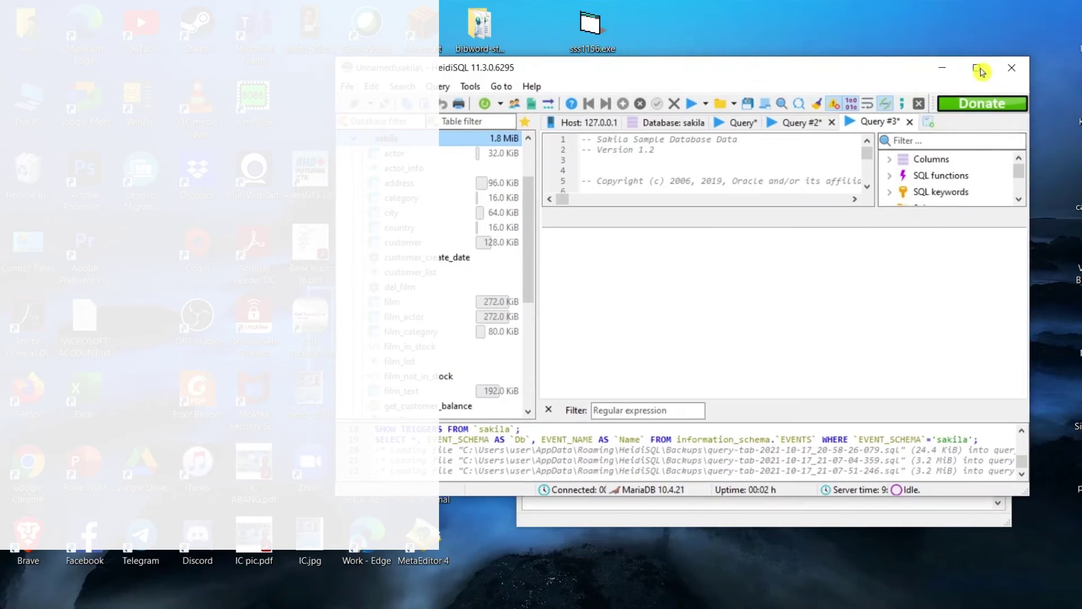
left_click(977, 67)
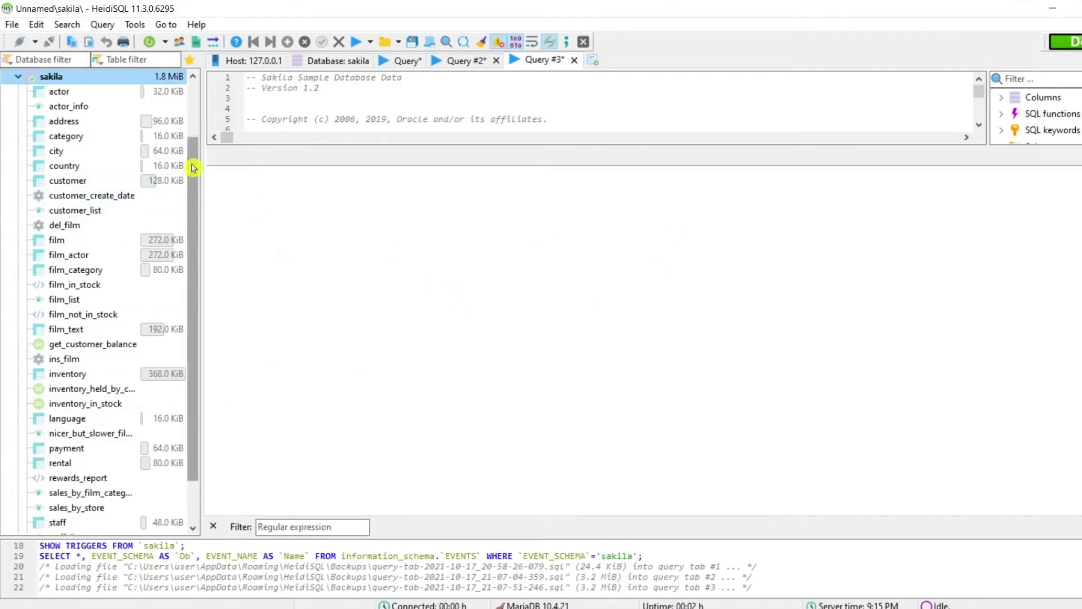
Step: Collapse the sakila database to view the list of databases on the server
left_click_drag(190, 166, 194, 91)
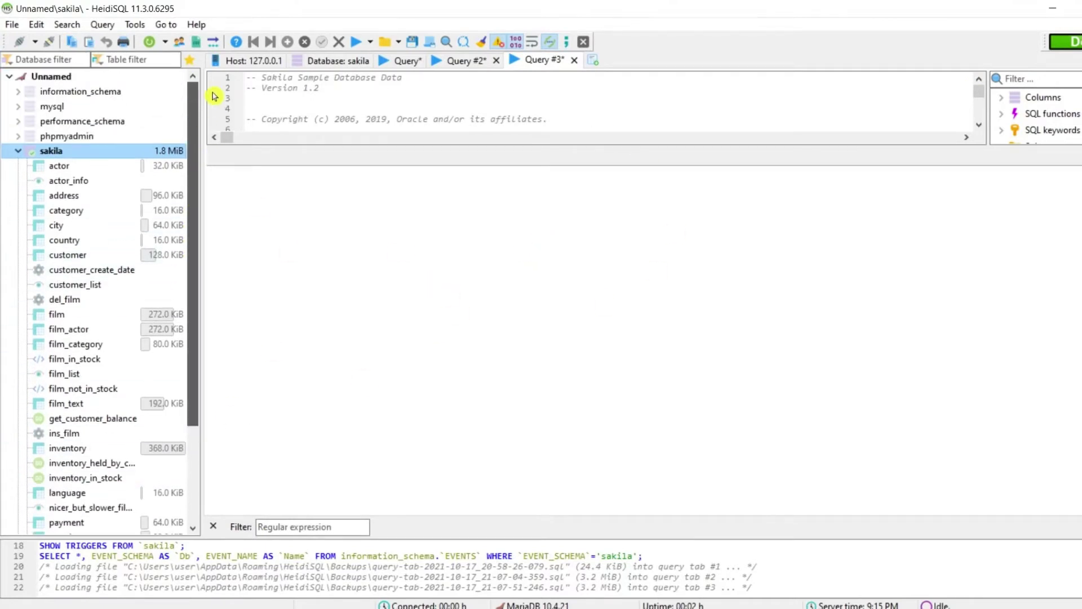
left_click(20, 152)
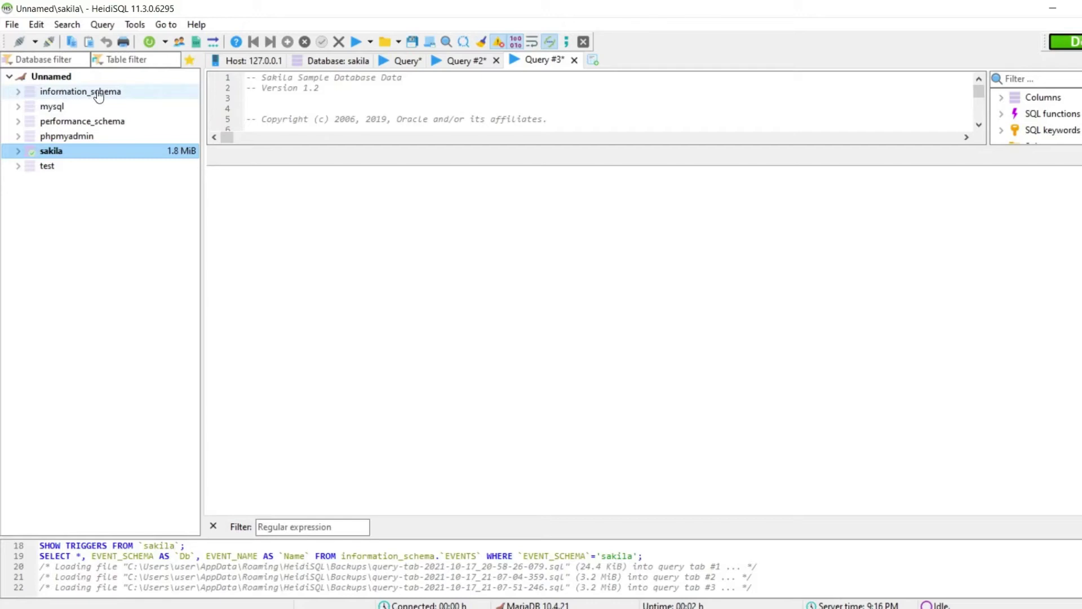
right_click(91, 154)
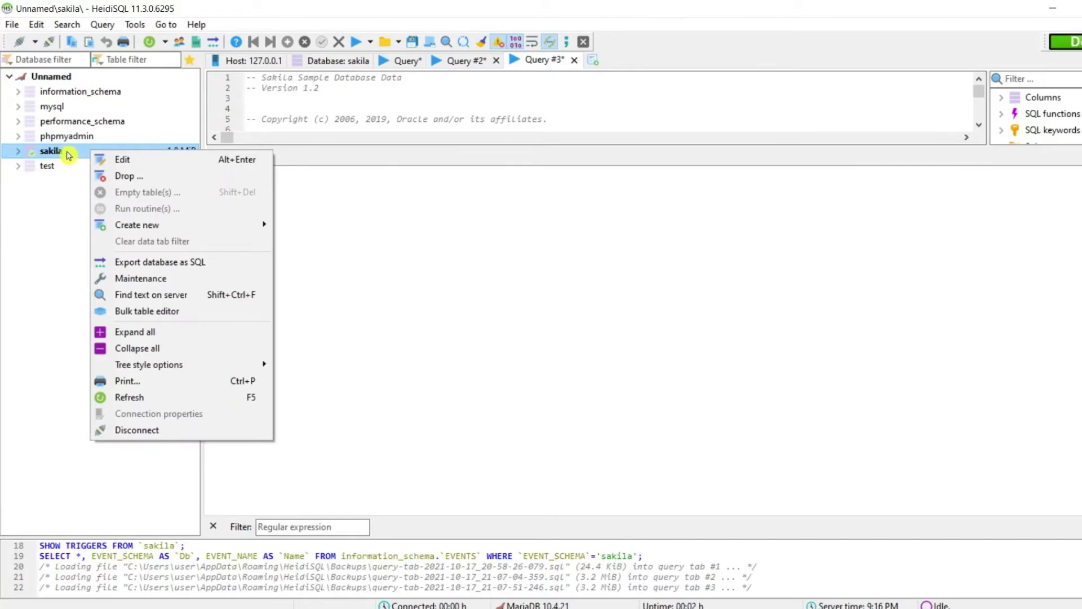
left_click(64, 232)
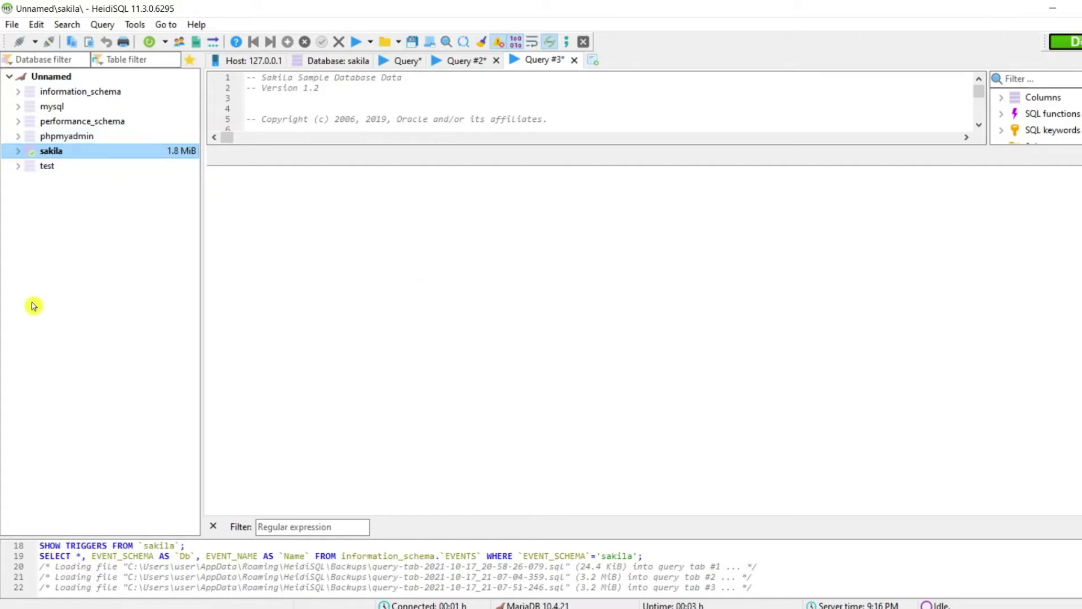
Step: Expand the sakila database and examine the actor table's column structure and data rows
double_click(56, 151)
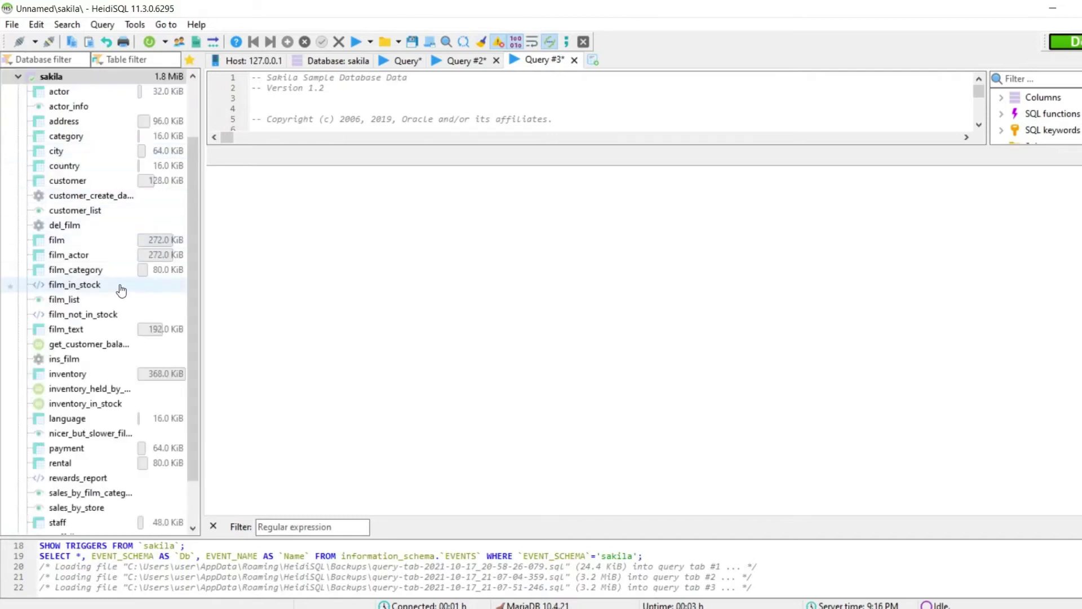
scroll(121, 288, "up", 2)
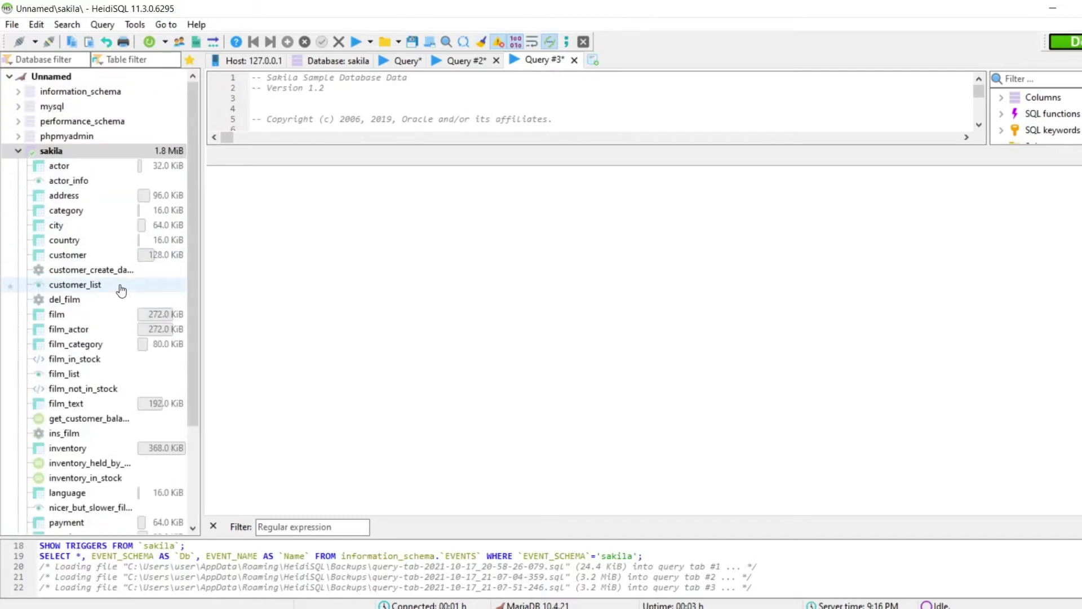
left_click(117, 169)
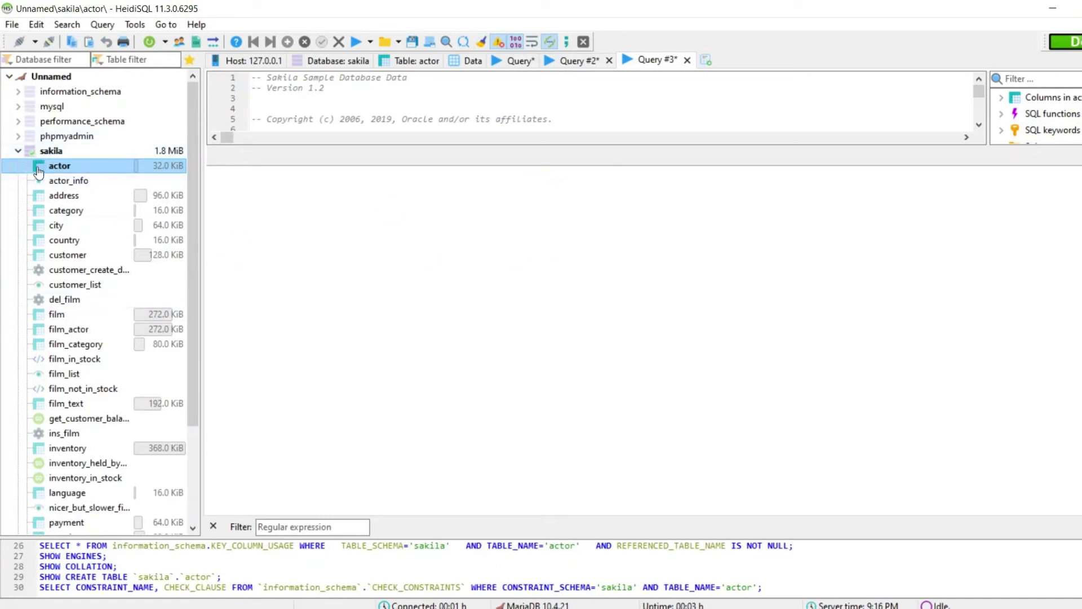
left_click(472, 62)
left_click(395, 60)
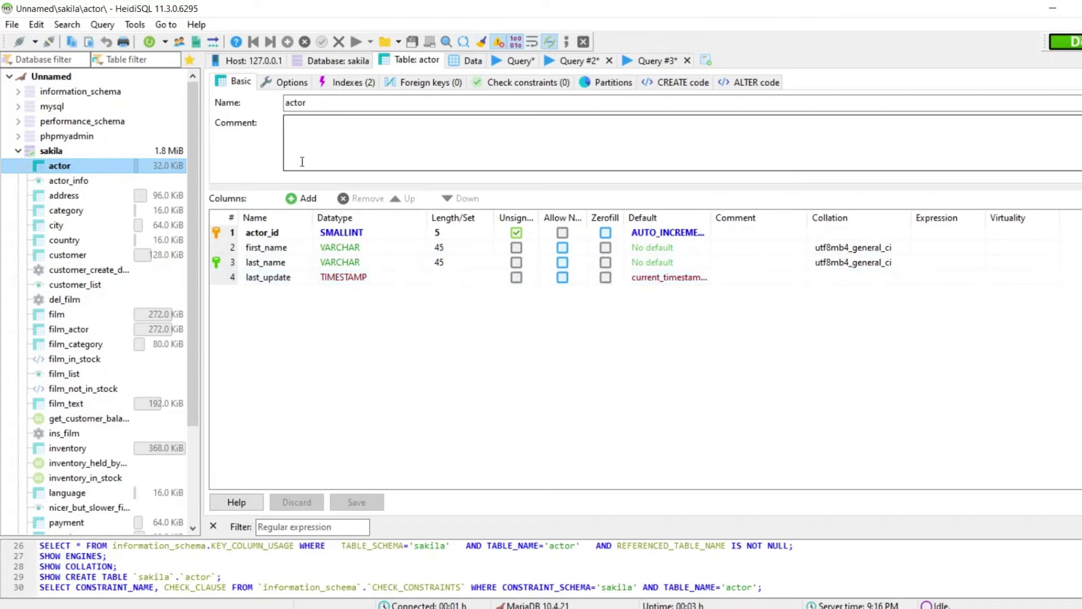
left_click(464, 66)
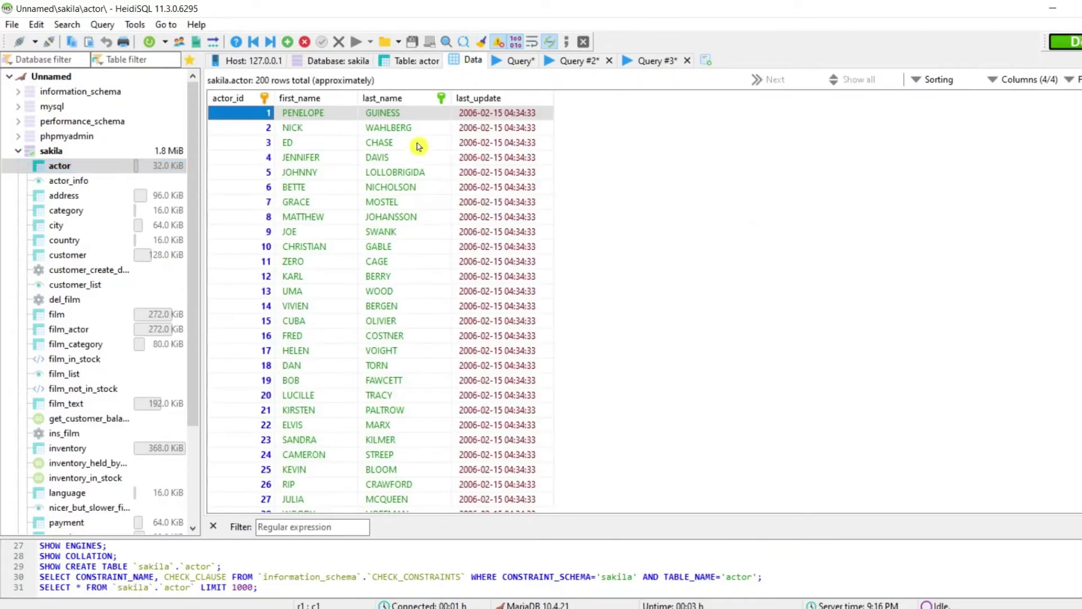
scroll(362, 381, "down", 6)
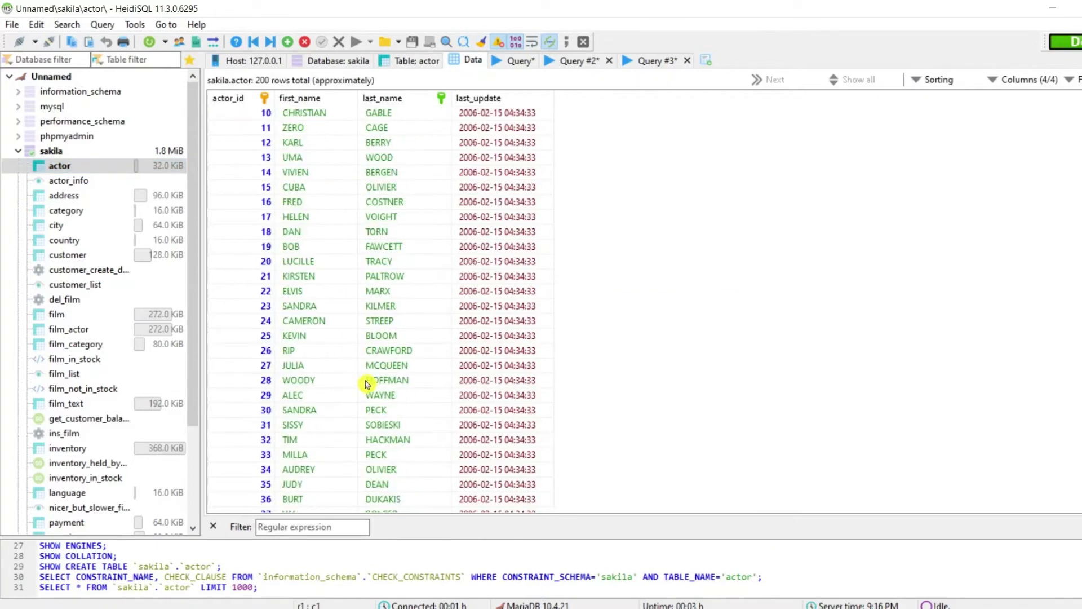
scroll(361, 381, "up", 6)
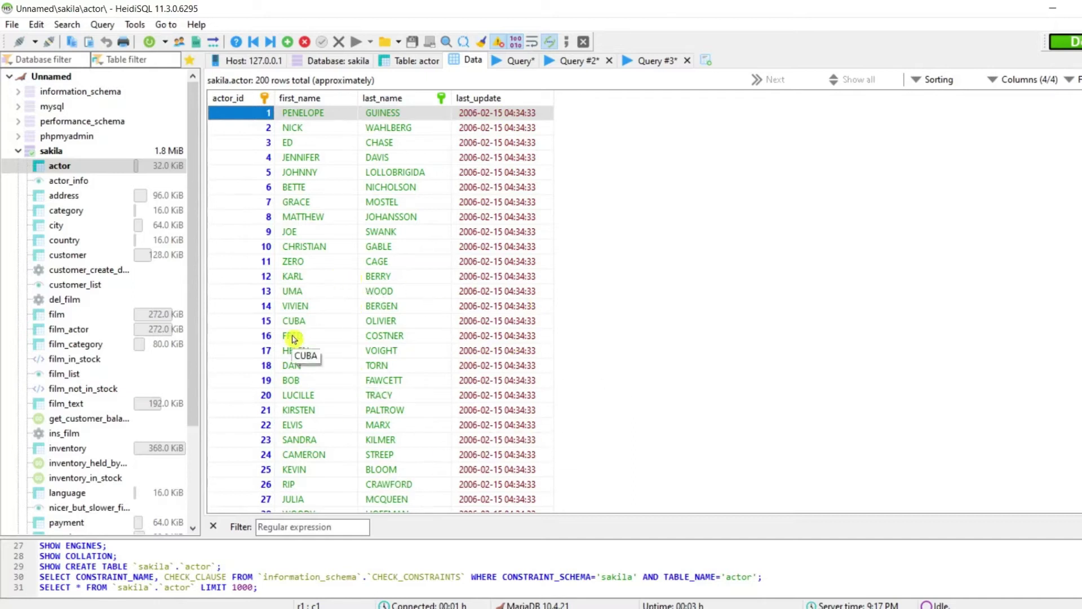
scroll(470, 362, "down", 5)
scroll(471, 362, "up", 5)
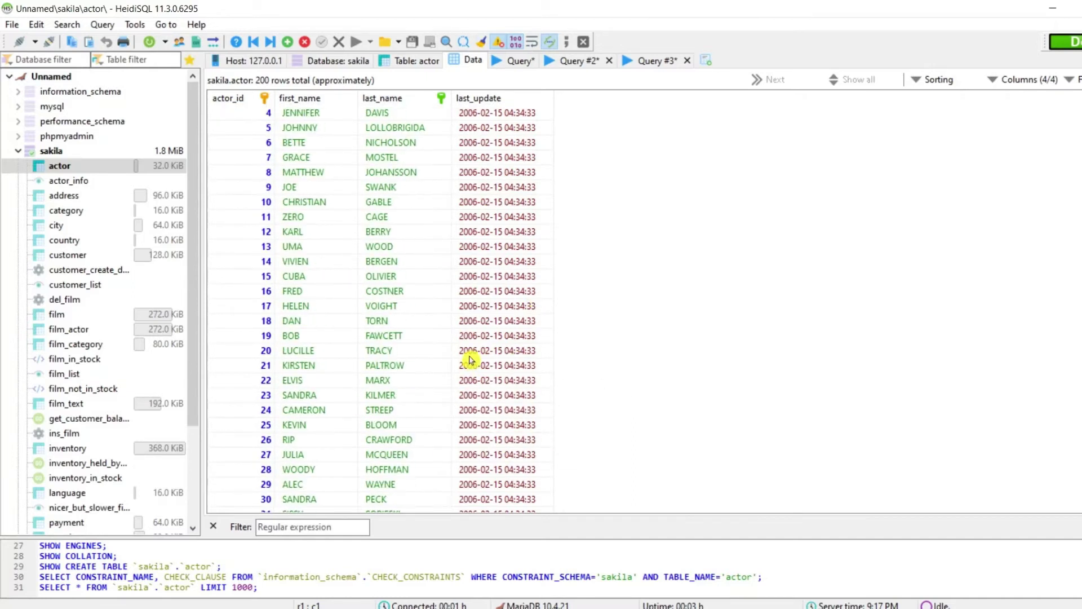
Step: Collapse the sakila database, then minimize HeidiSQL and move the XAMPP Control Panel lower on the desktop
left_click(45, 151)
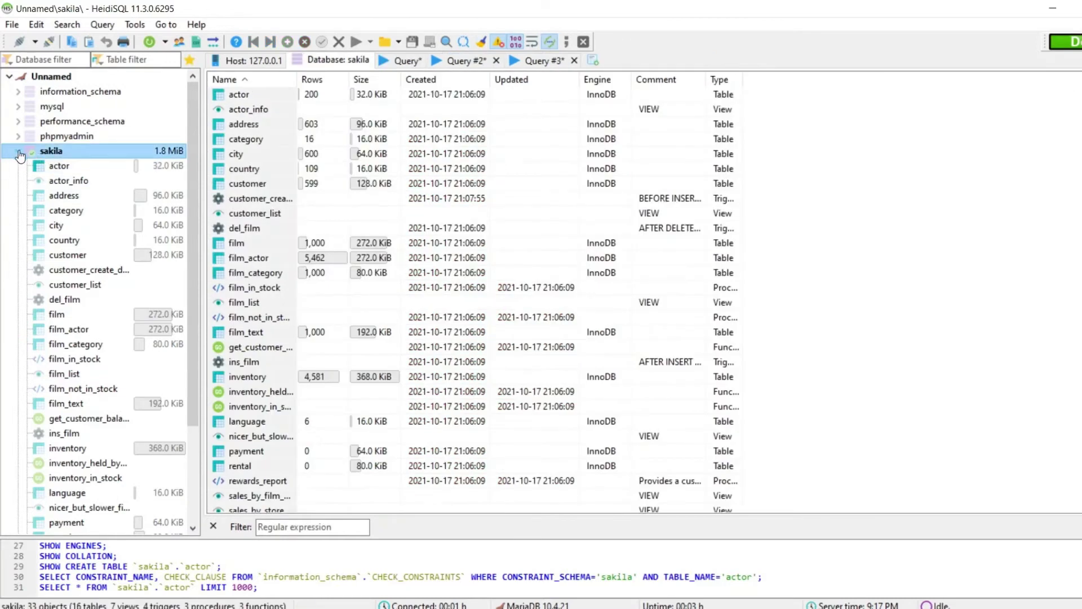
left_click(18, 151)
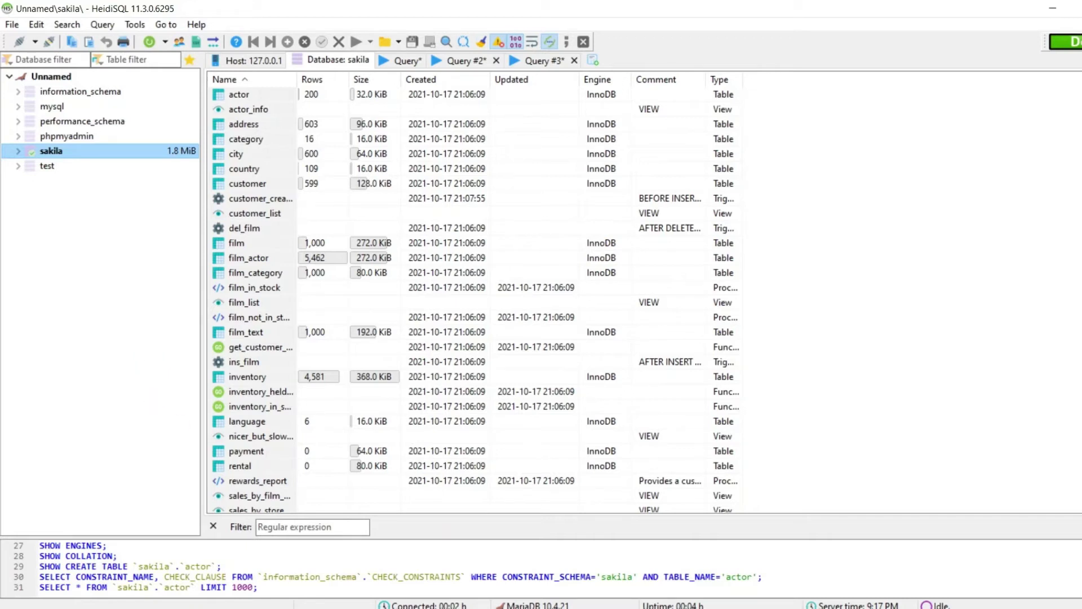
left_click(1053, 10)
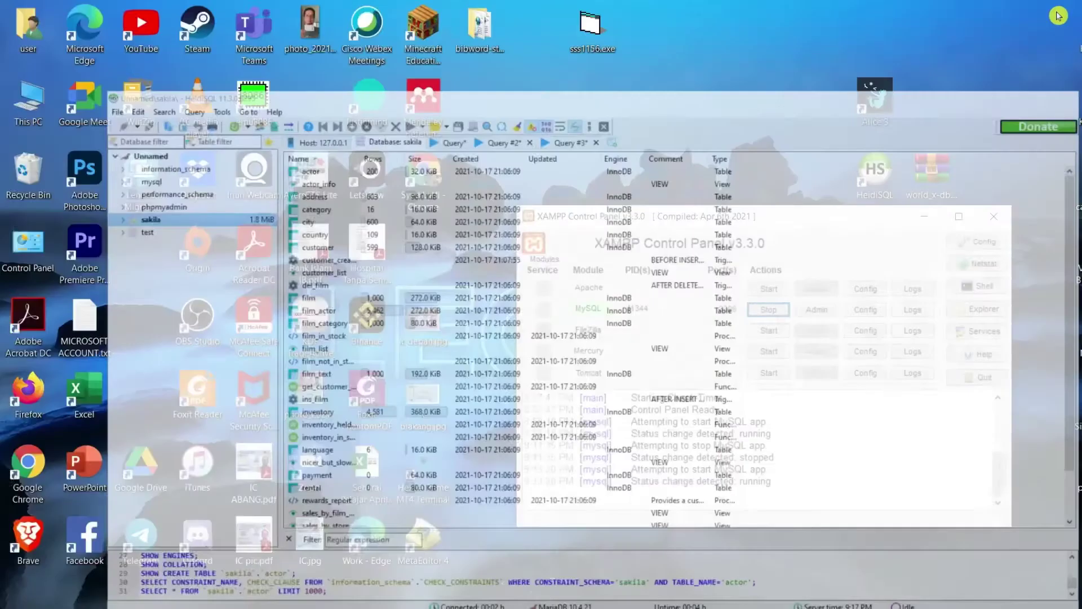
left_click_drag(879, 215, 885, 278)
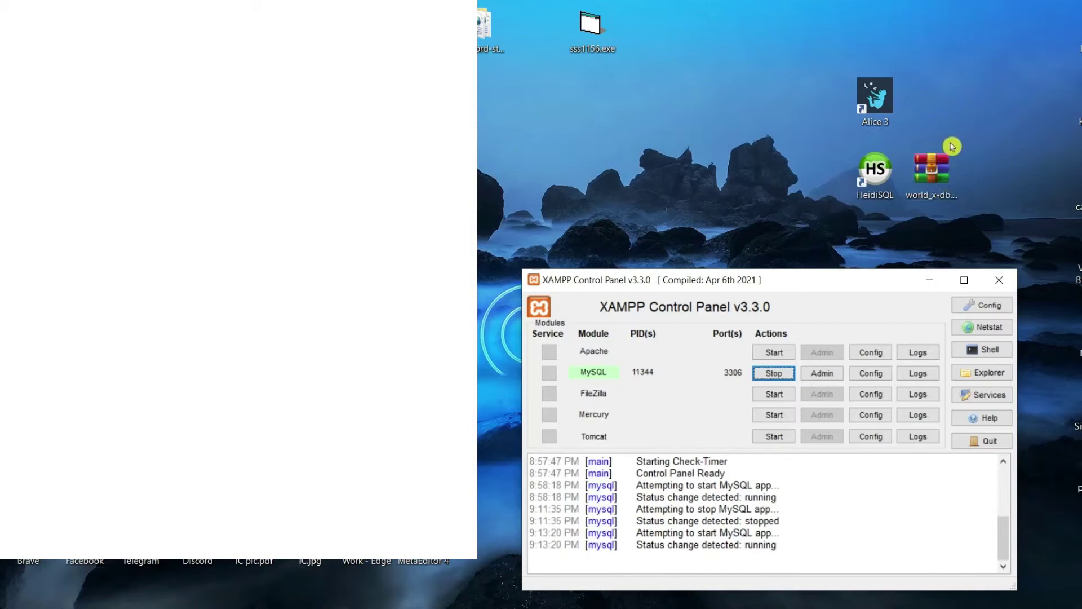
Step: Switch to WinRAR by opening world_x-db.zip and extract its world_x-db folder to the Desktop
double_click(924, 195)
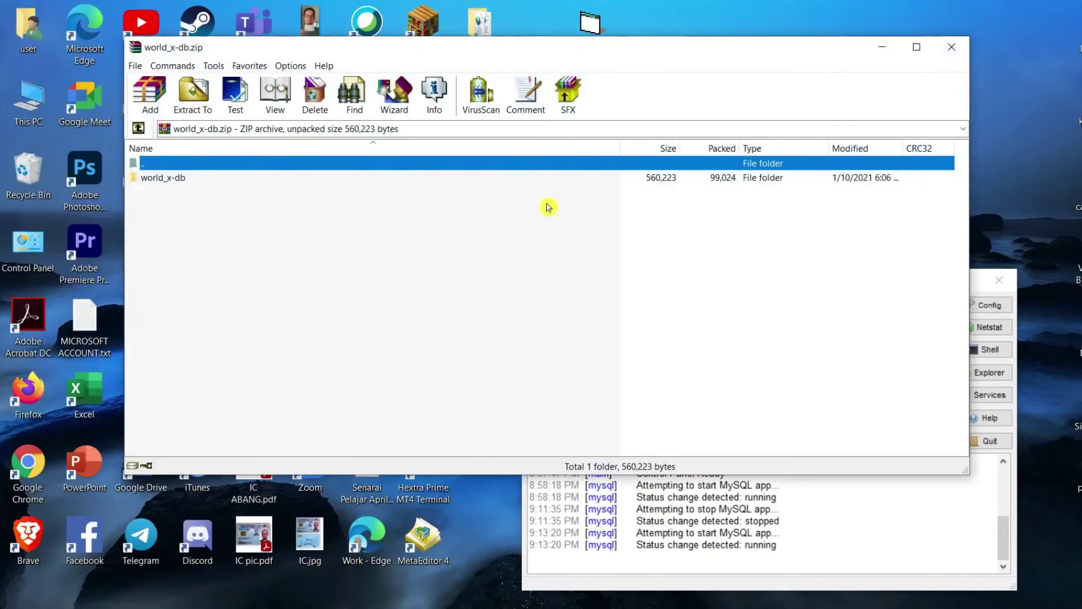
left_click(197, 181)
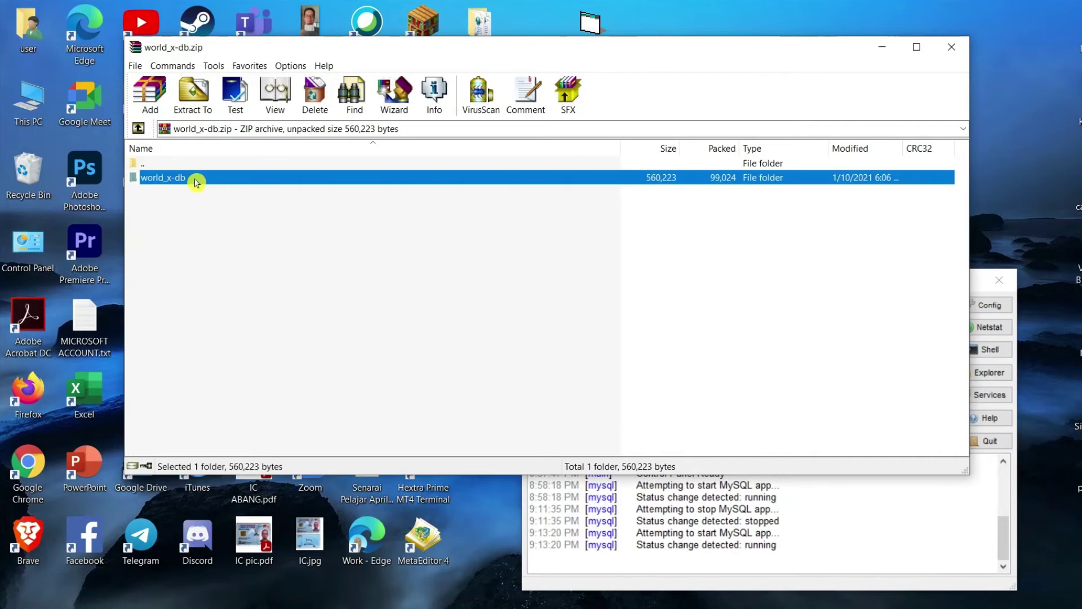
left_click(193, 98)
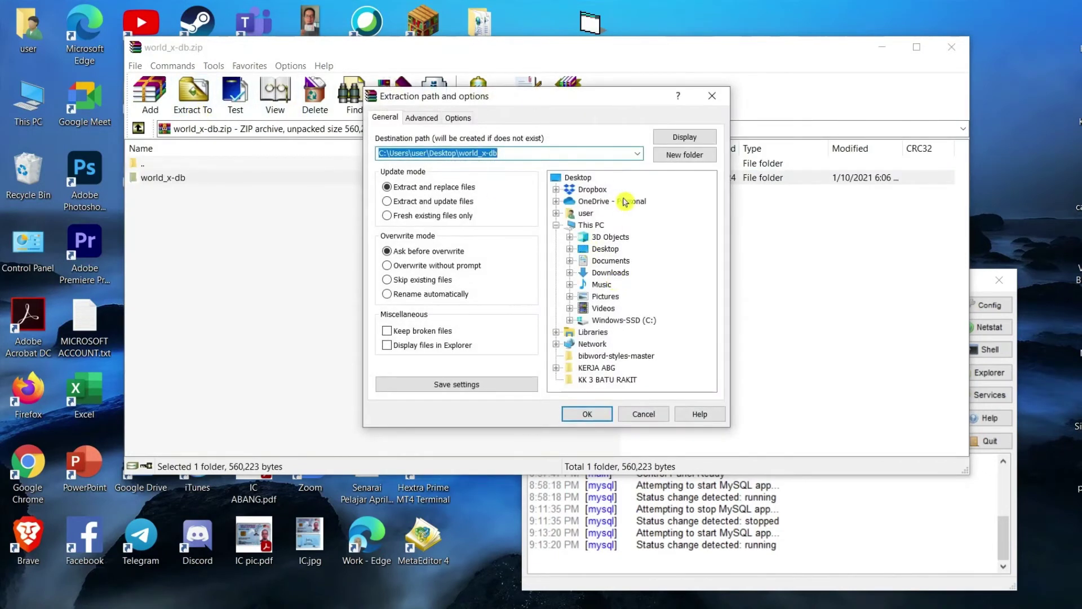
left_click(619, 250)
left_click(606, 249)
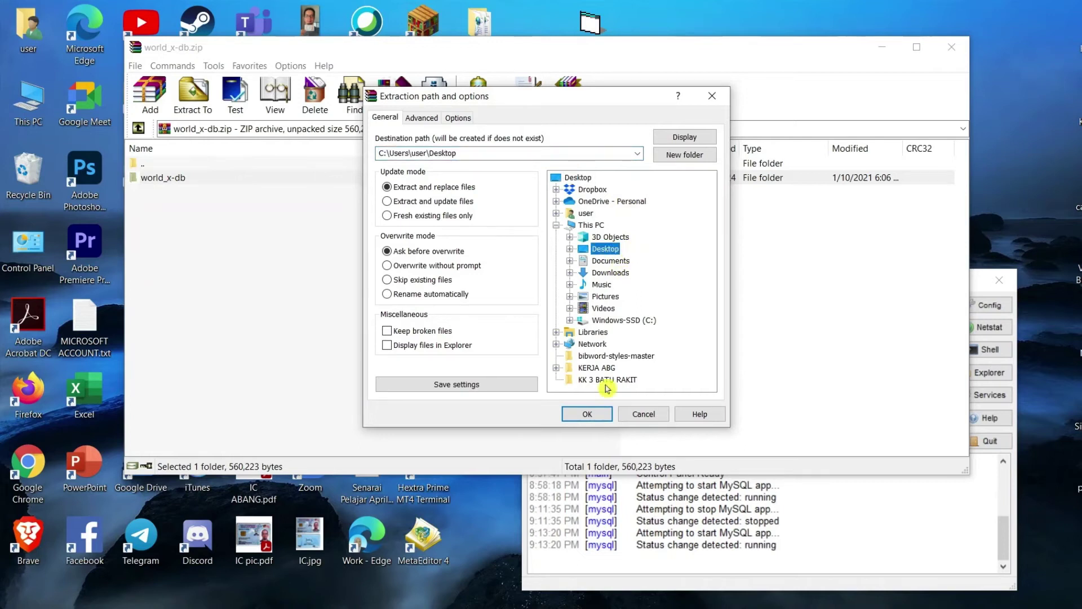
left_click(592, 415)
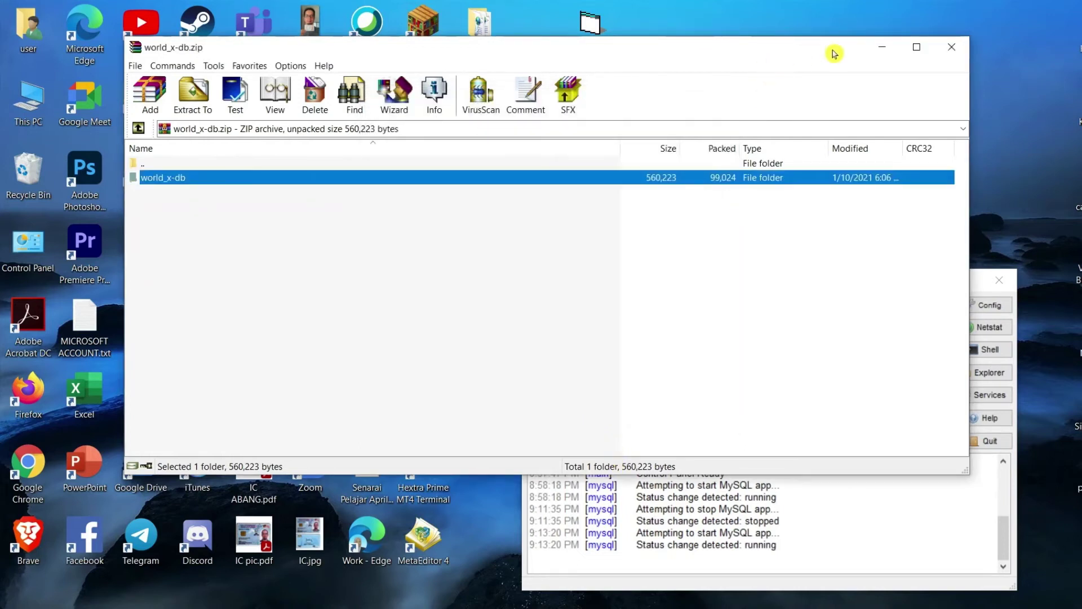
Step: Close the WinRAR archive window, move the XAMPP Control Panel higher, and open the extracted world_x-db folder from the desktop in File Explorer
left_click(949, 51)
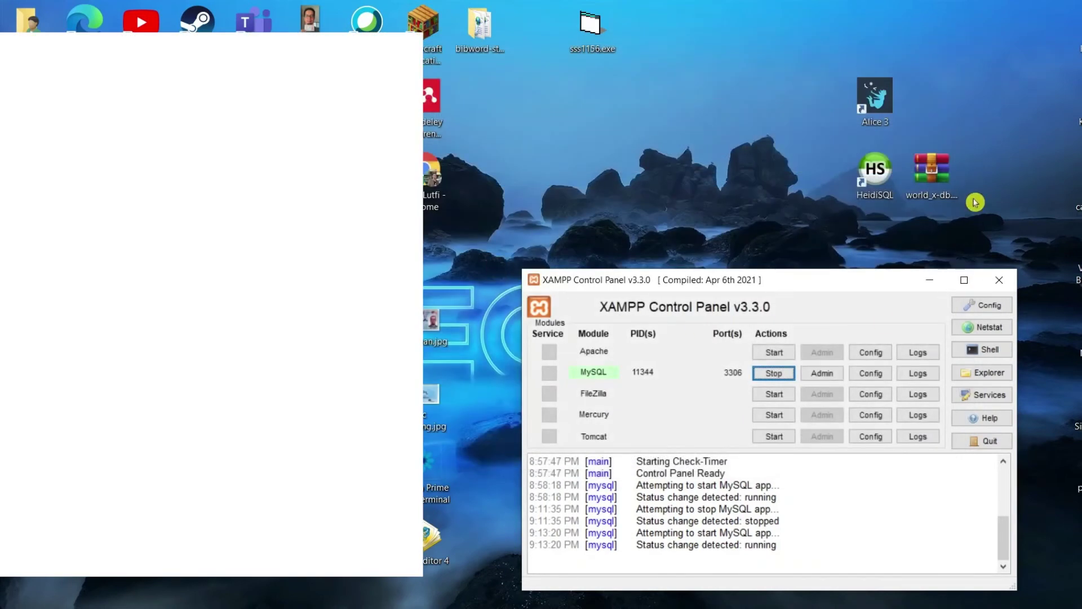
left_click_drag(803, 280, 815, 207)
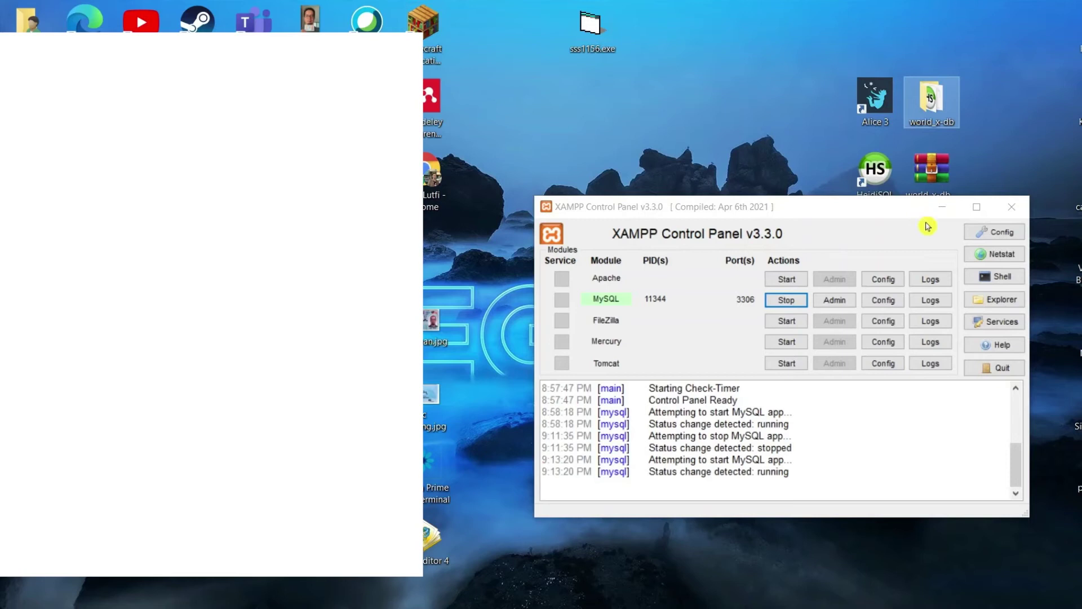
double_click(953, 107)
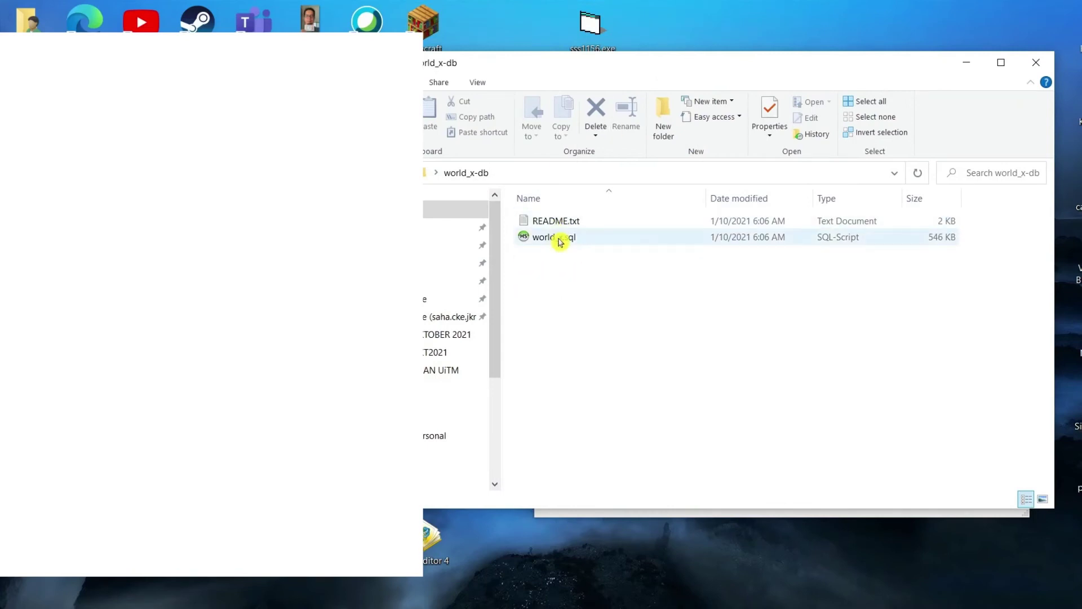
Step: Open README.txt from the world_x-db folder, read through its setup instructions to the end, and close it
double_click(555, 220)
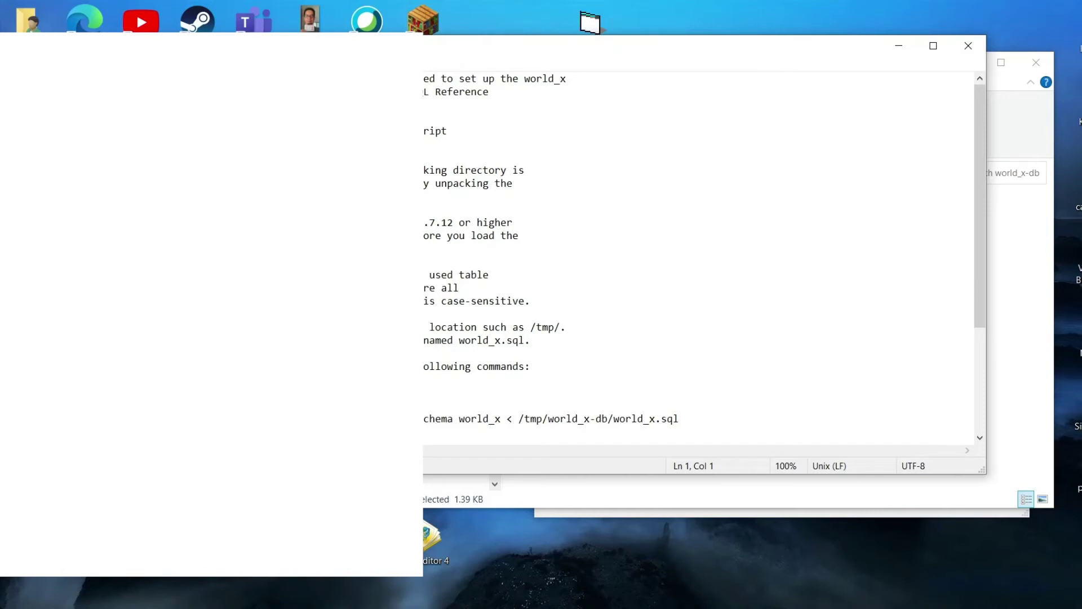
scroll(699, 254, "down", 4)
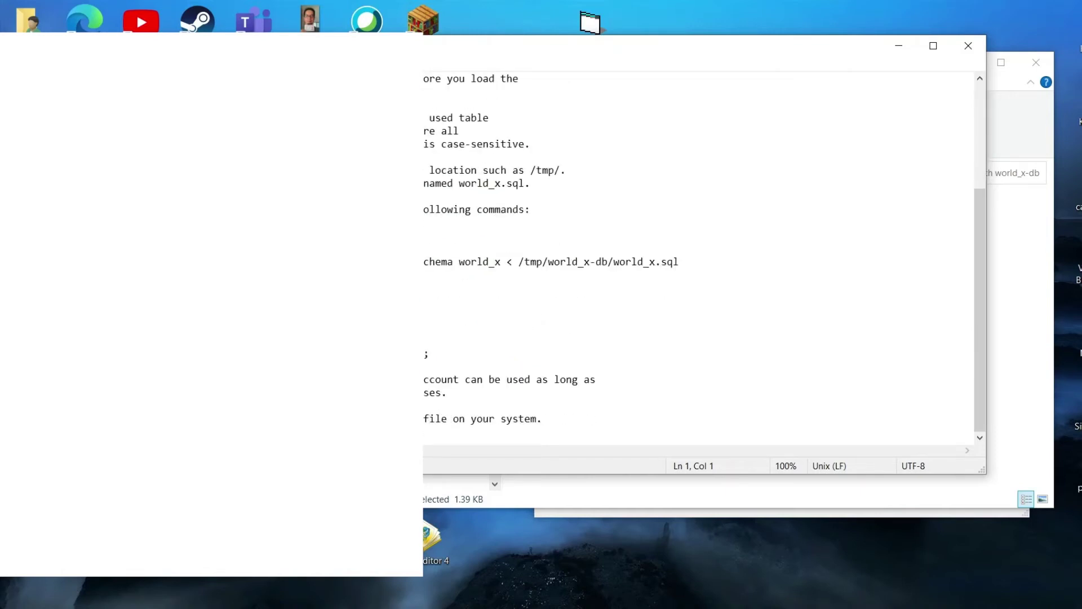
left_click(966, 56)
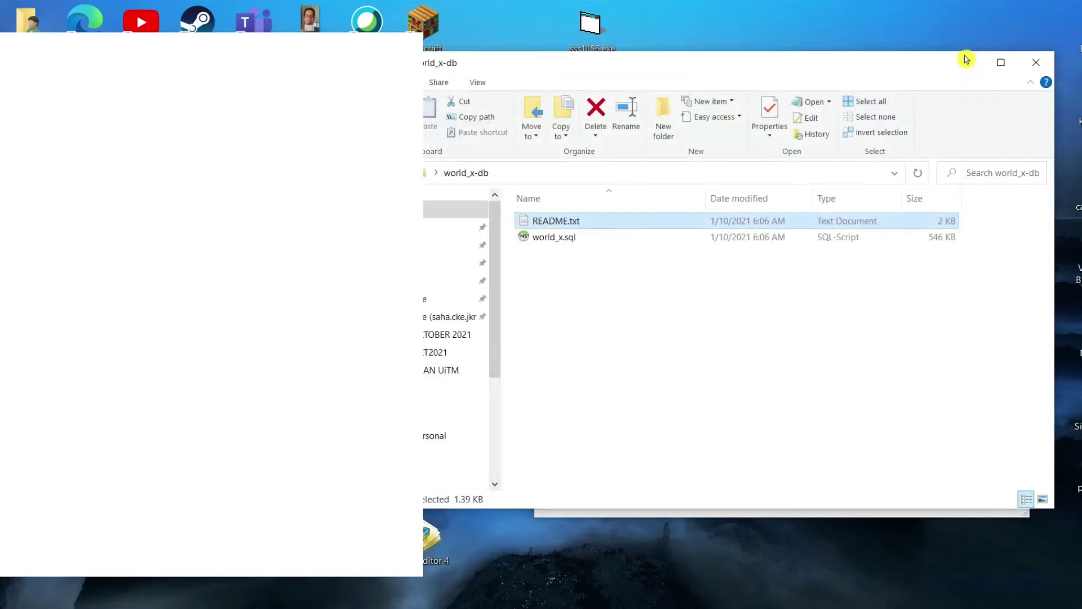
Step: Switch to HeidiSQL and load world_x.sql from the Desktop's world_x-db folder into a query tab, accepting automatic encoding detection
left_click(614, 246)
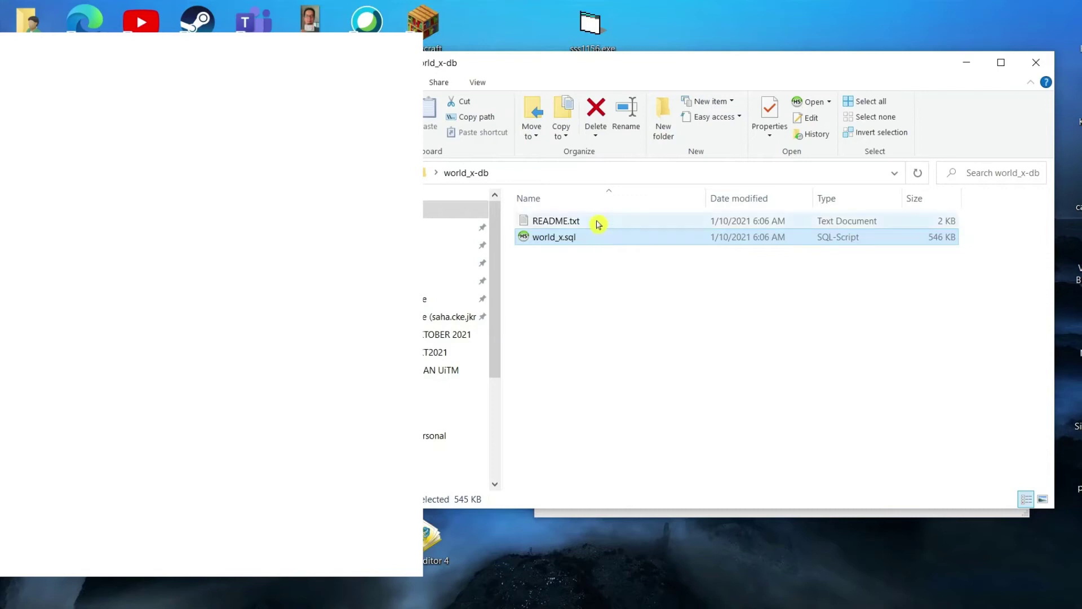
left_click(971, 70)
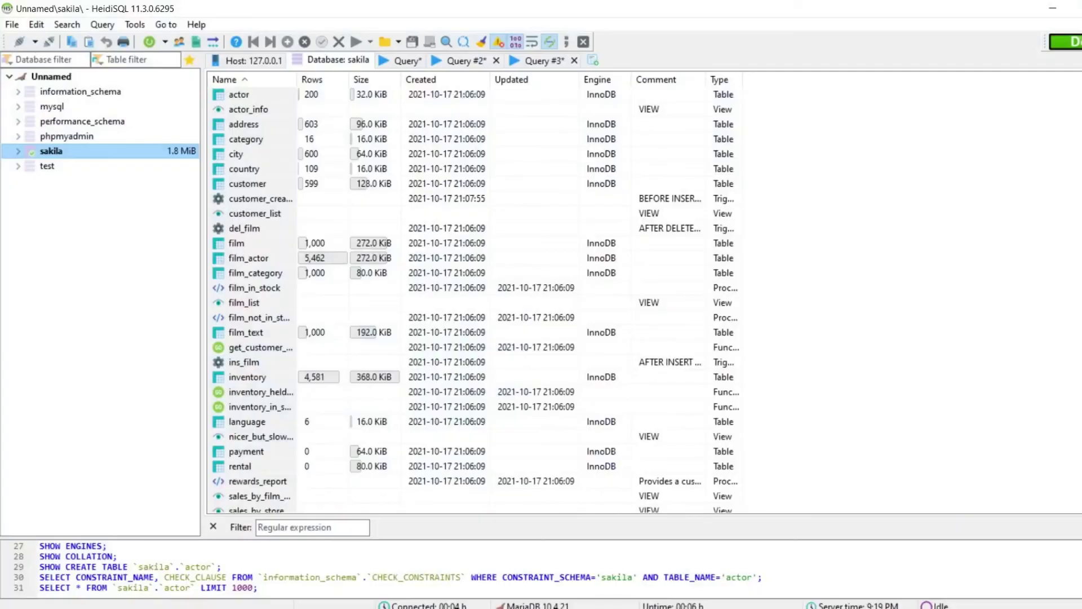
left_click(13, 25)
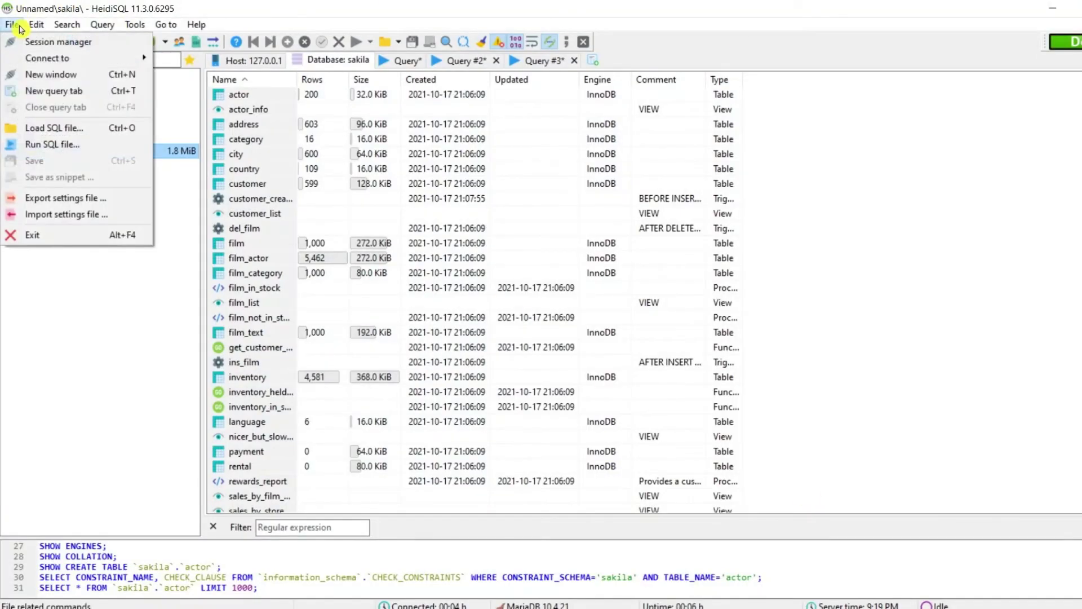
left_click(57, 133)
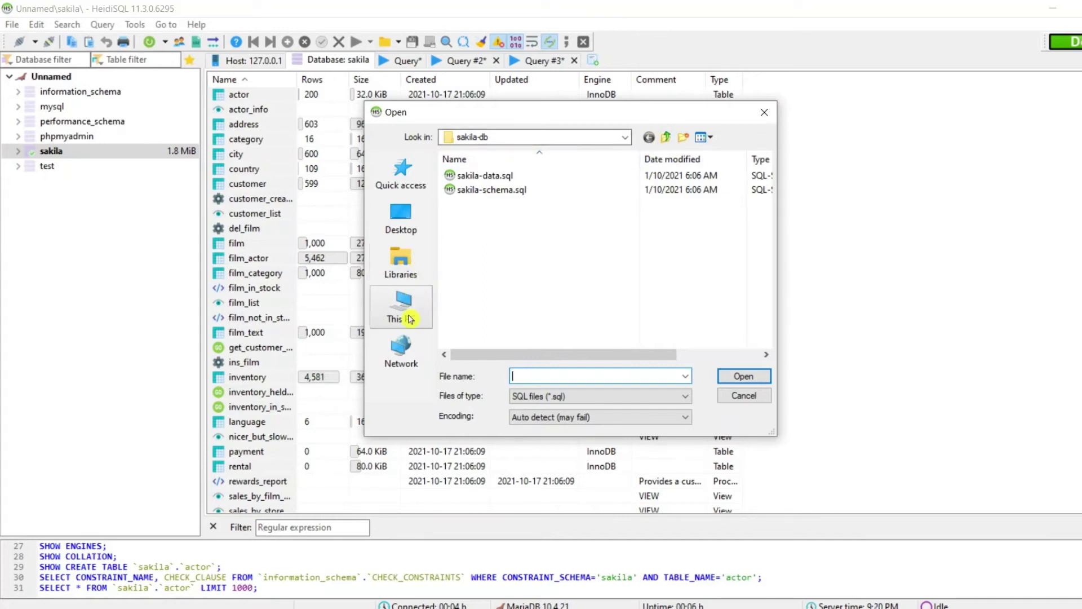
left_click(400, 219)
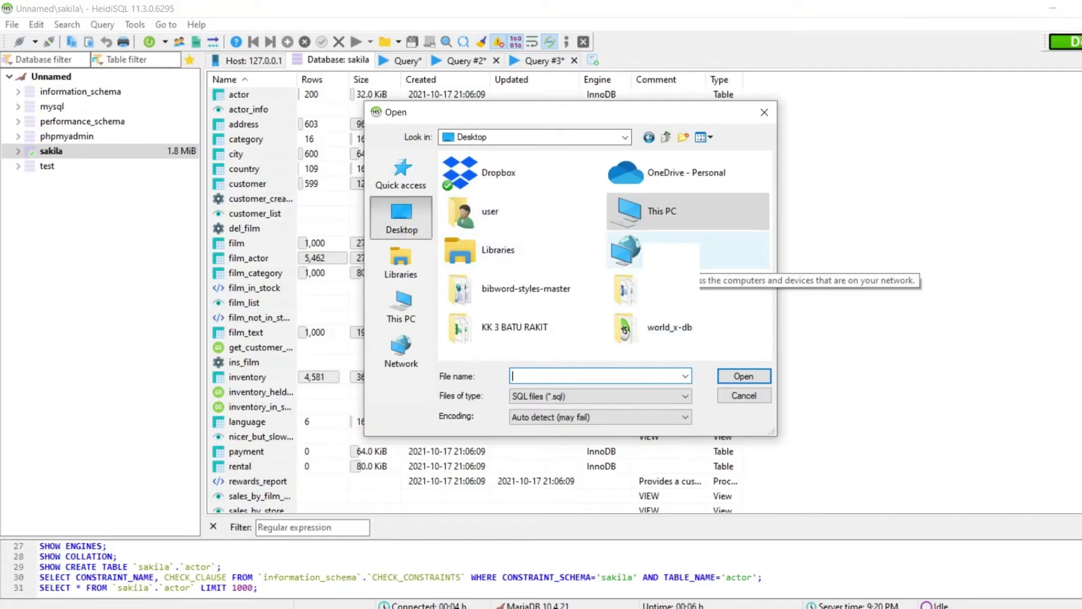
double_click(674, 333)
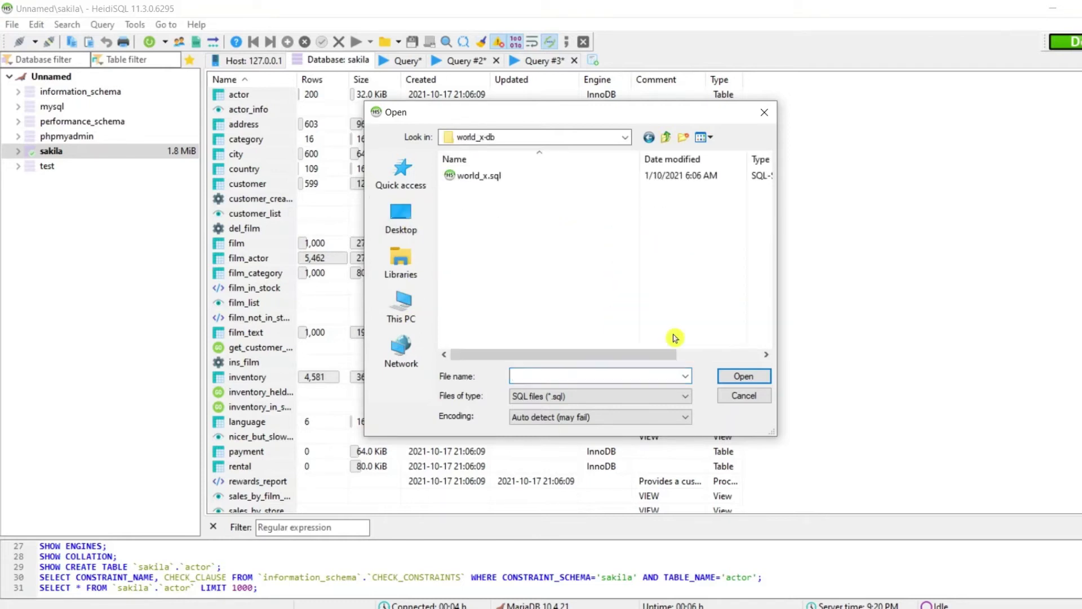
left_click(503, 179)
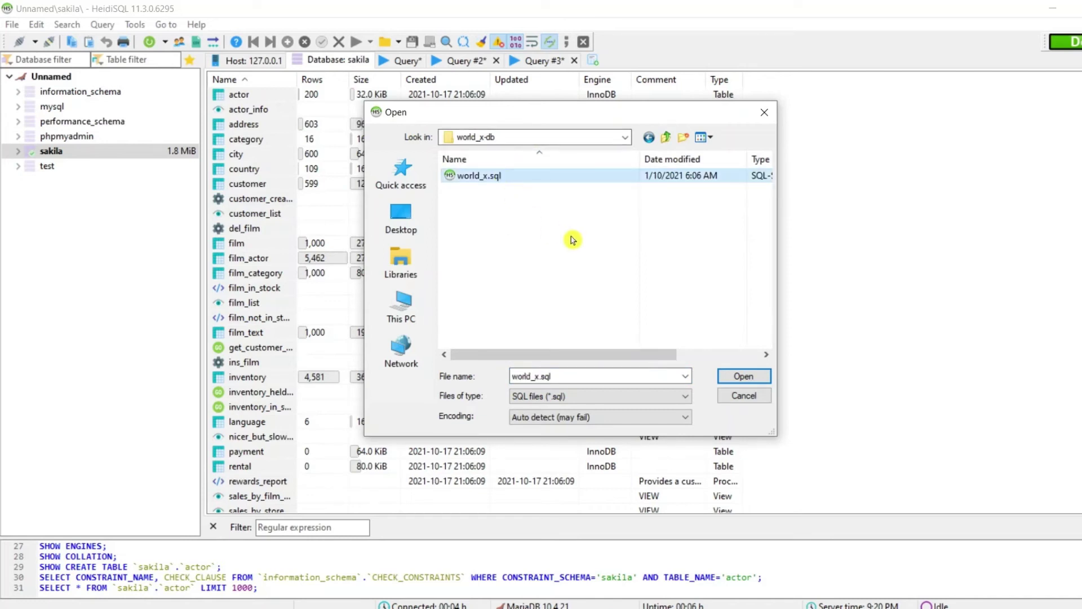
left_click(765, 377)
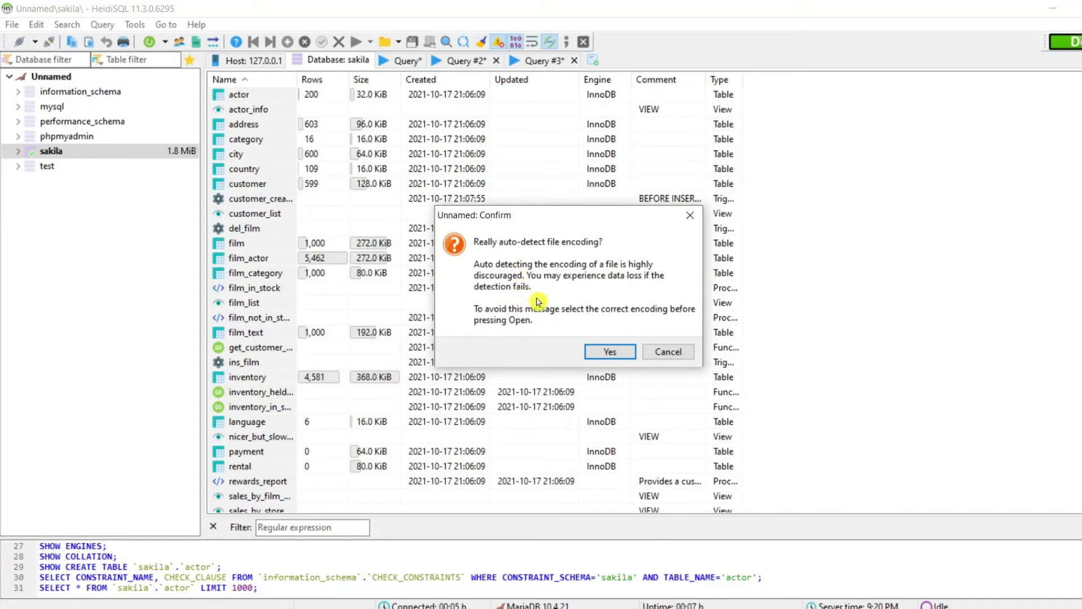
left_click(614, 358)
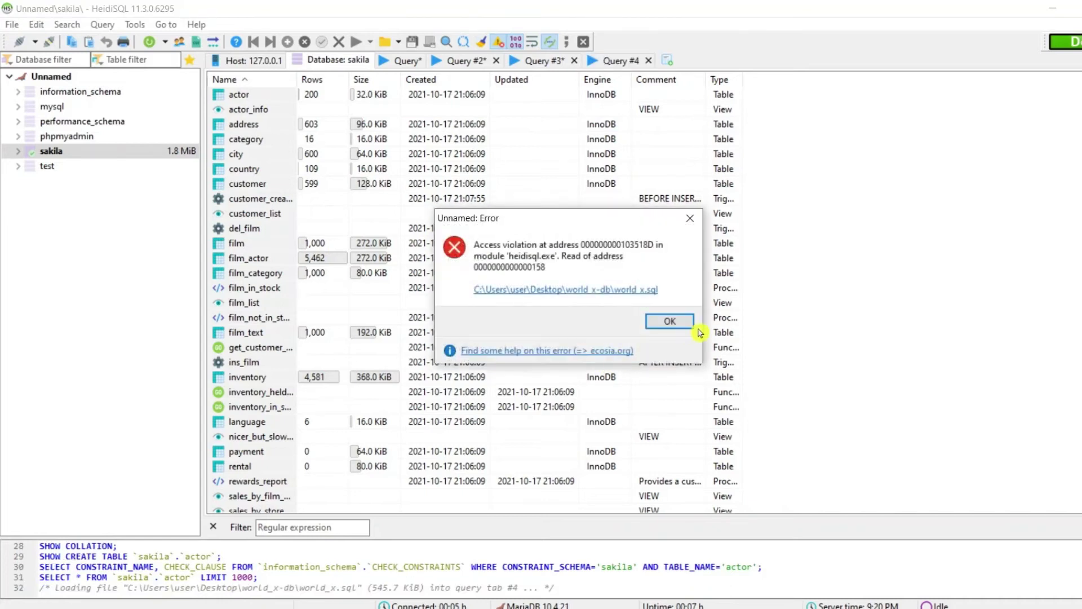
left_click(666, 325)
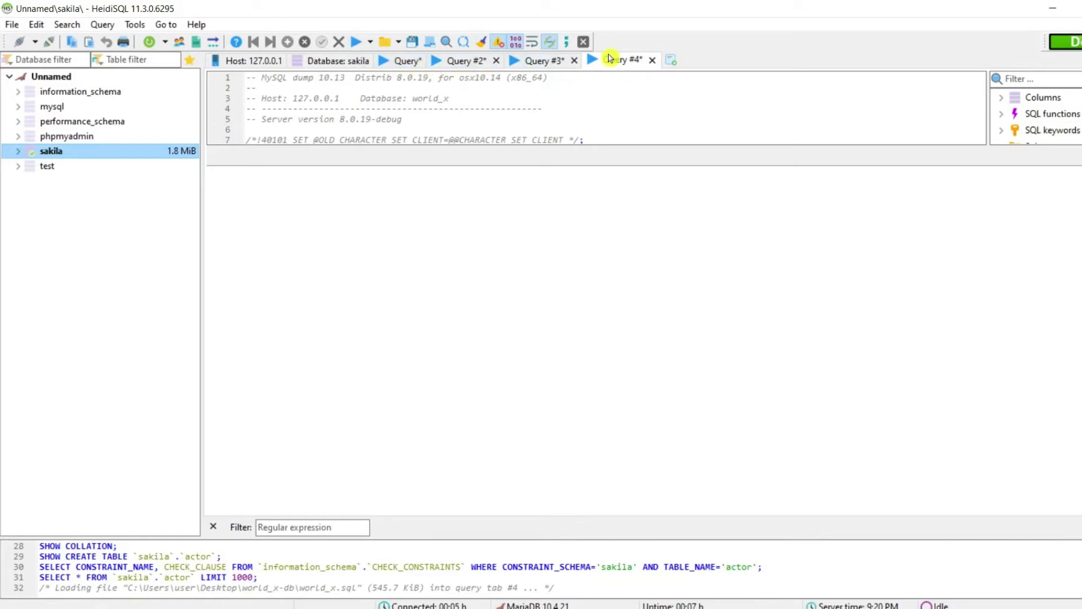
Step: Run the loaded world_x.sql script and refresh the server's database list
left_click(359, 42)
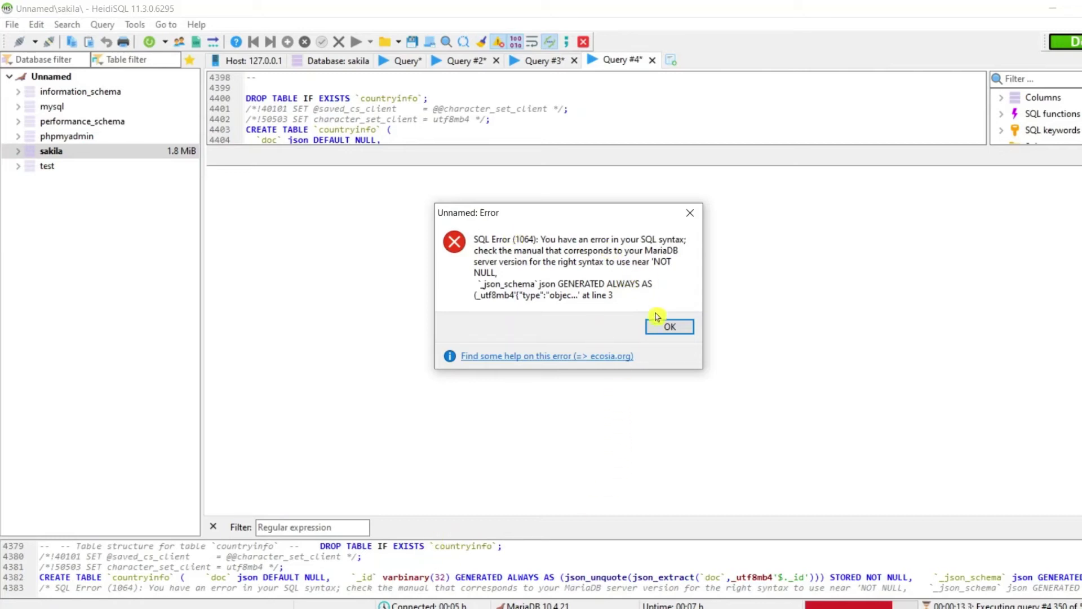
left_click(677, 331)
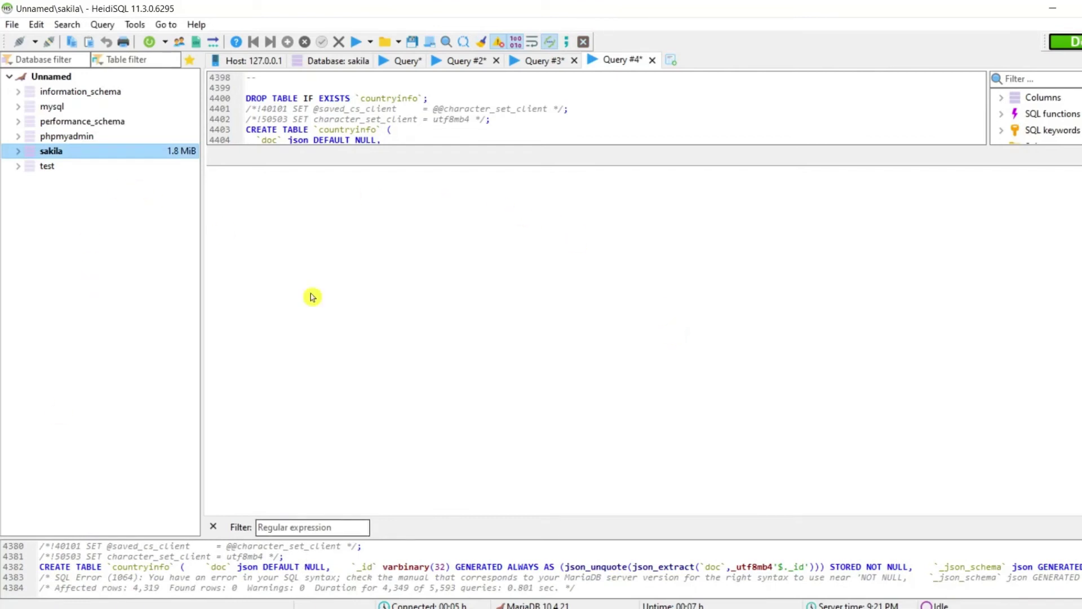
right_click(56, 80)
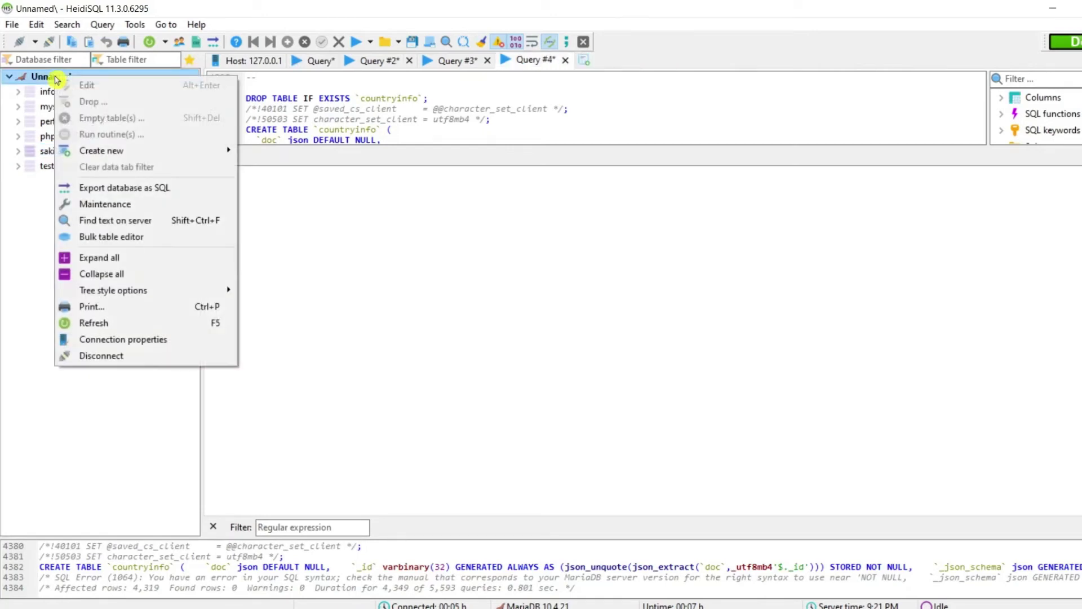
left_click(91, 330)
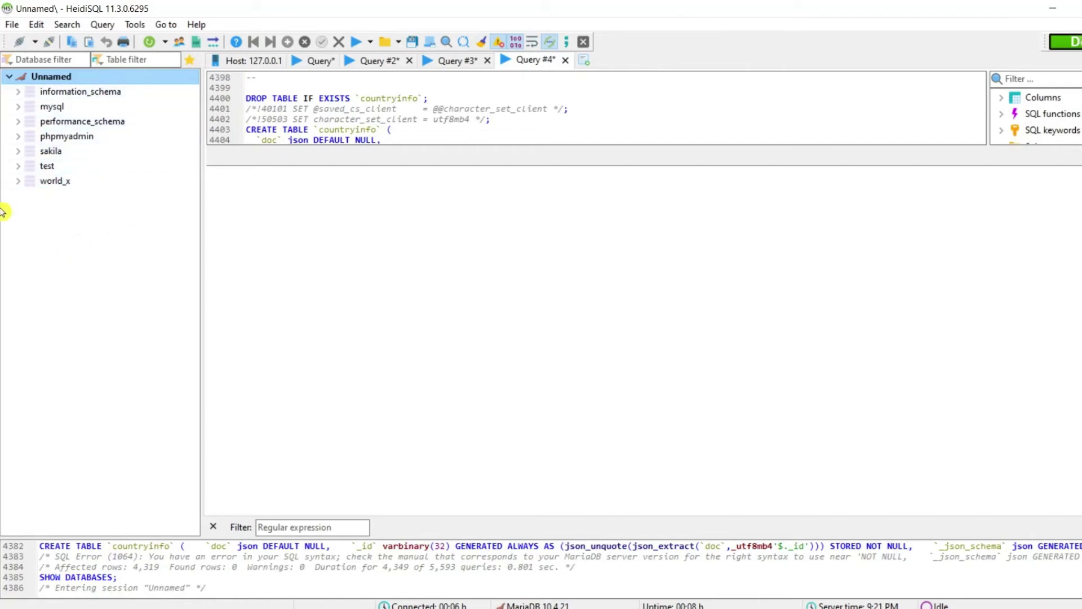
Step: Expand the world_x database and examine the column structure of its city table
left_click(68, 183)
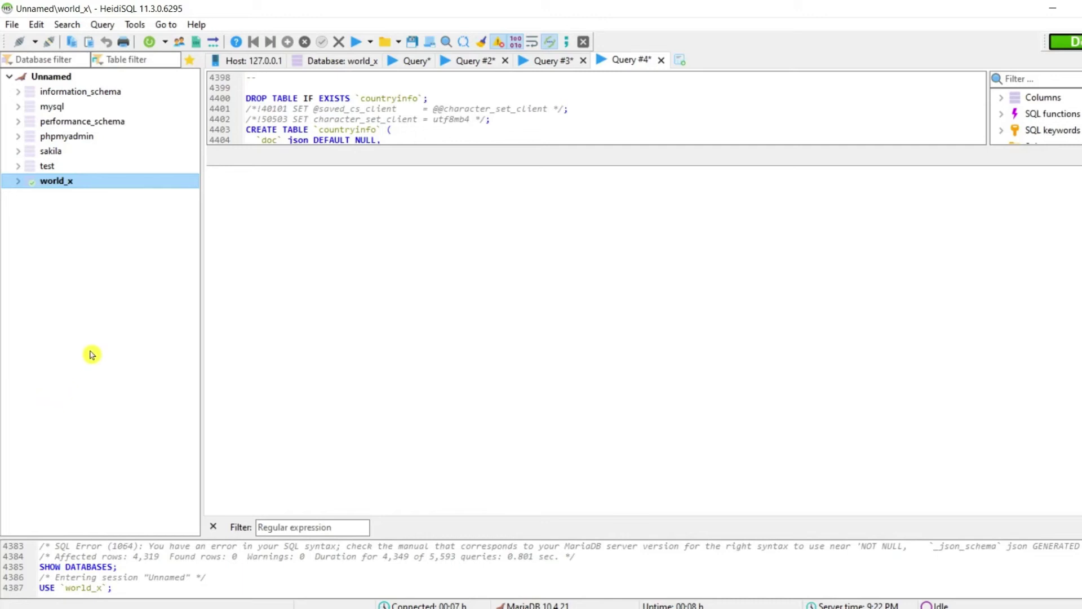
double_click(64, 184)
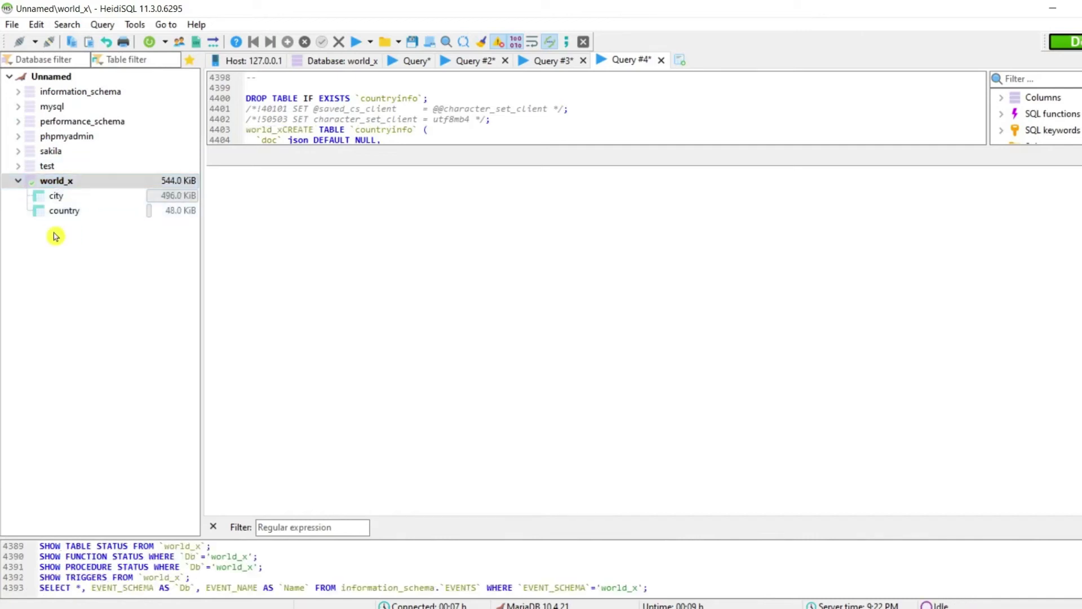
left_click(39, 199)
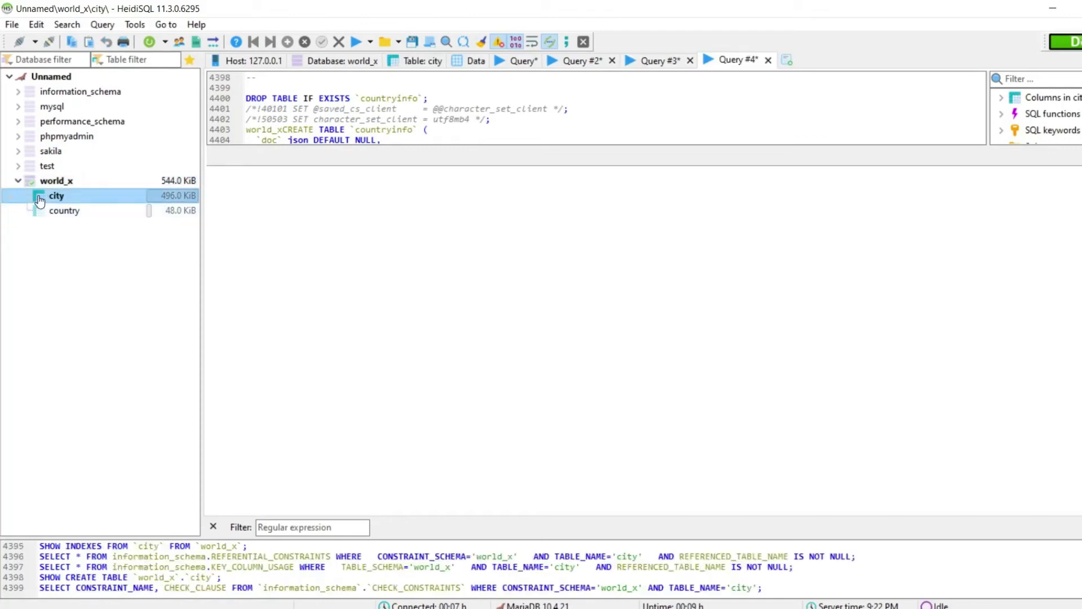
double_click(39, 200)
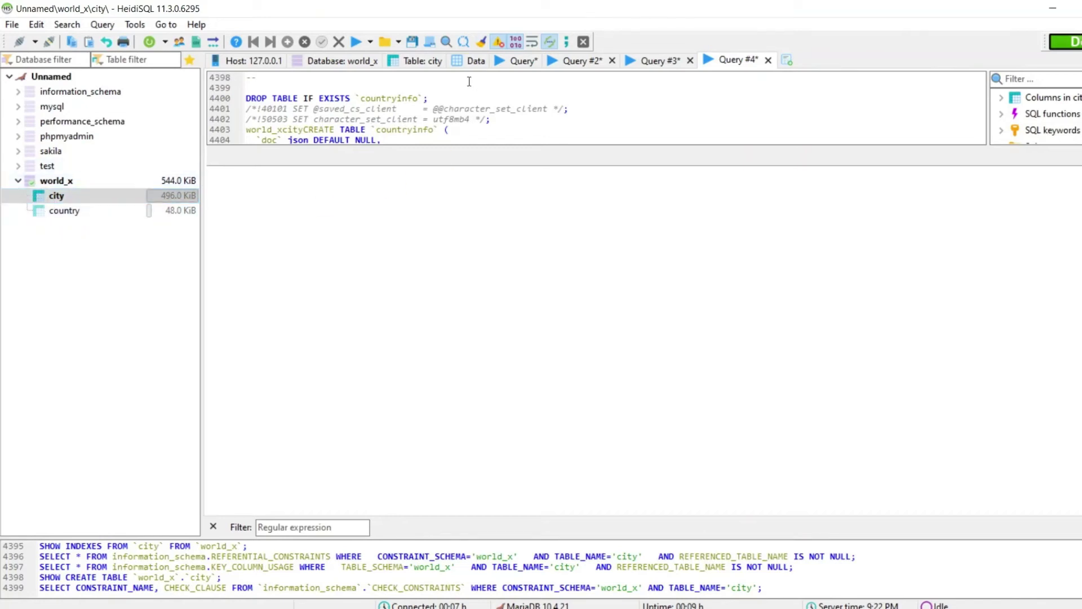
left_click(399, 67)
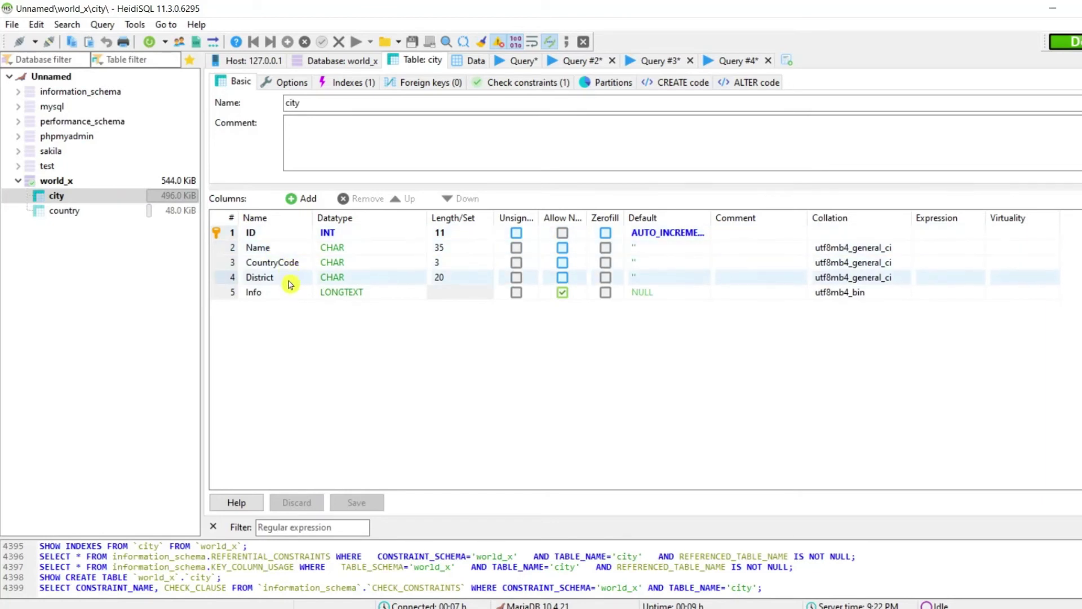
Step: Browse the data rows of the city table and the country table in the world_x database
left_click(474, 60)
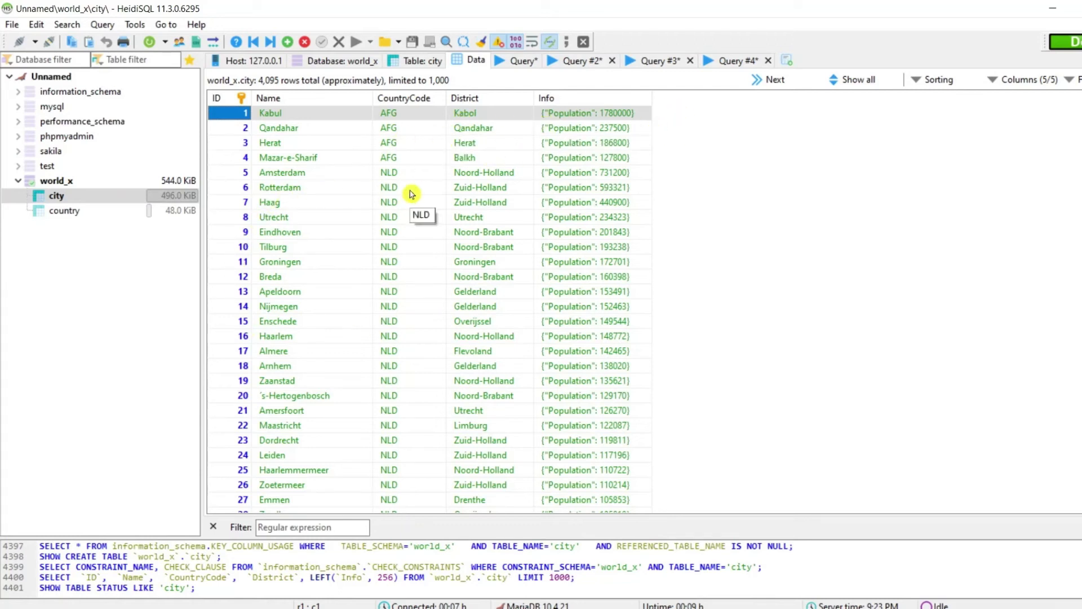
scroll(309, 379, "down", 8)
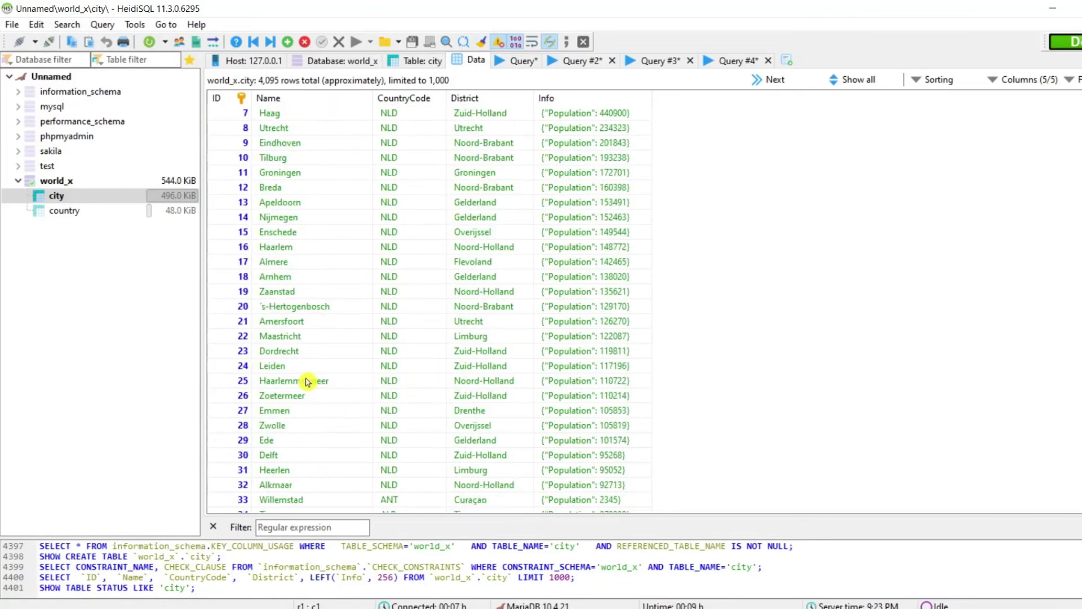
scroll(308, 381, "down", 18)
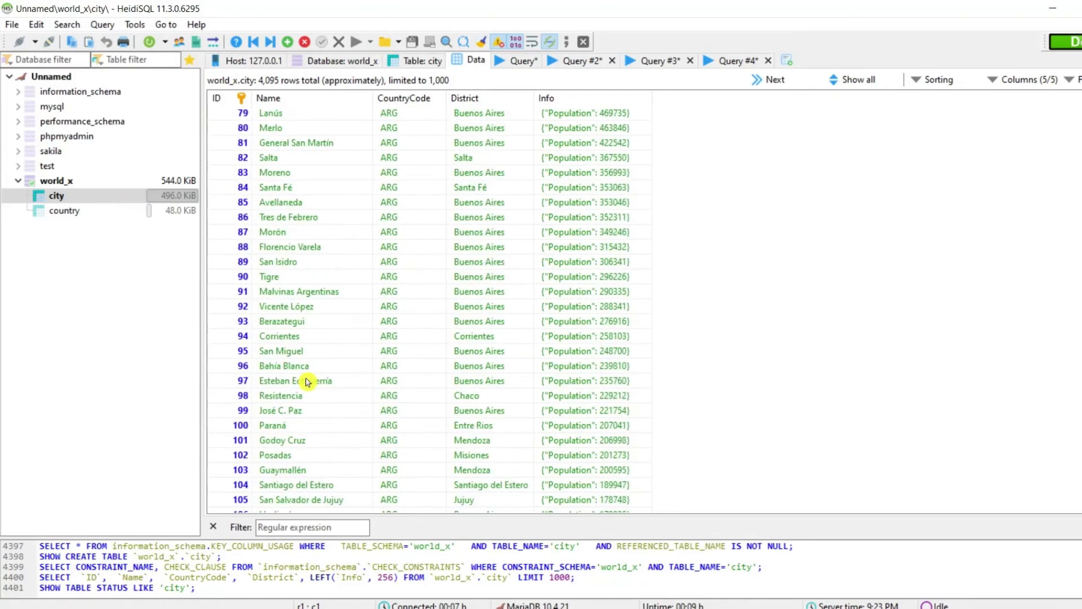
scroll(307, 381, "down", 20)
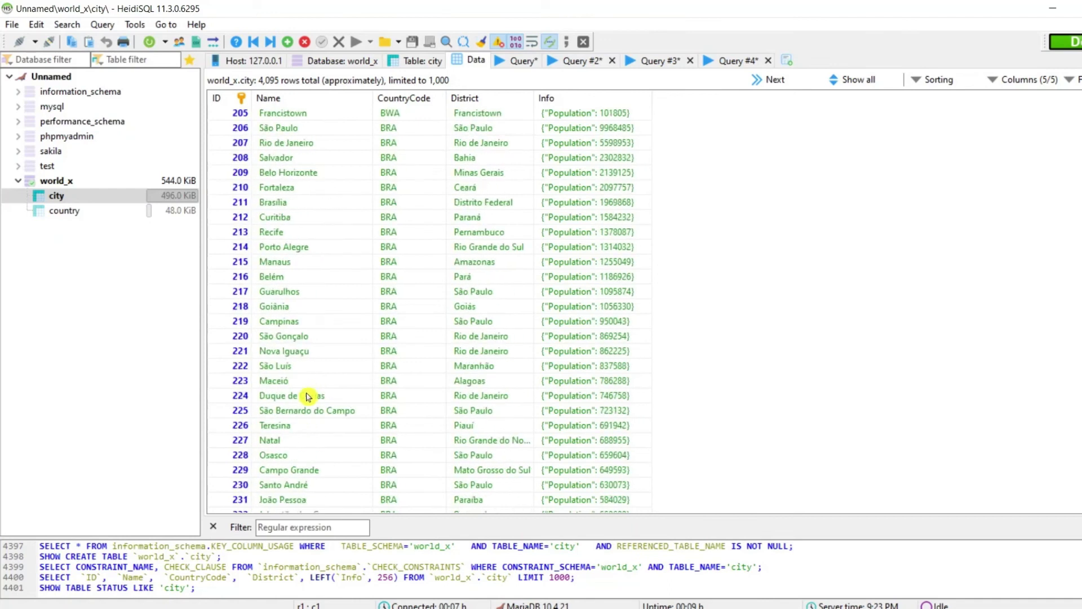
scroll(309, 400, "down", 18)
scroll(310, 402, "up", 18)
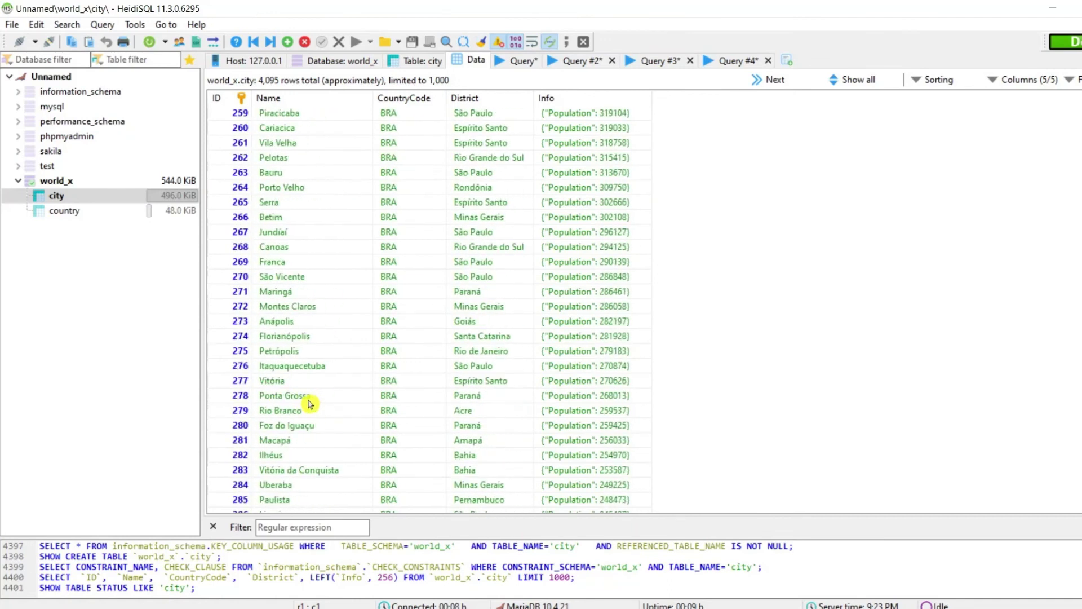
scroll(309, 403, "up", 19)
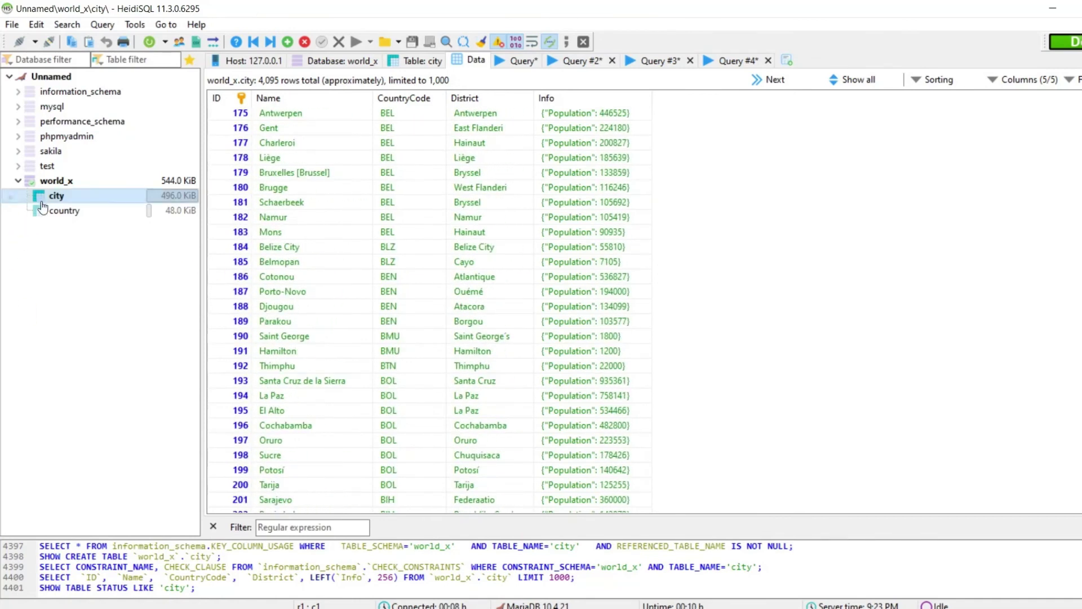
left_click(61, 213)
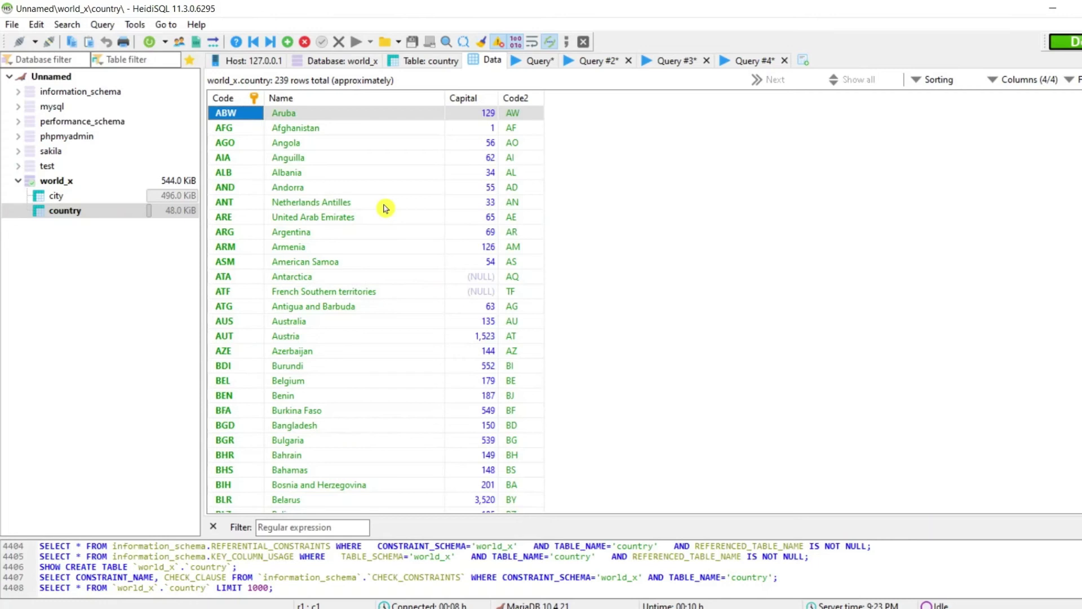
Step: Select and expand the sakila database to view its tables, views and routines
left_click(39, 150)
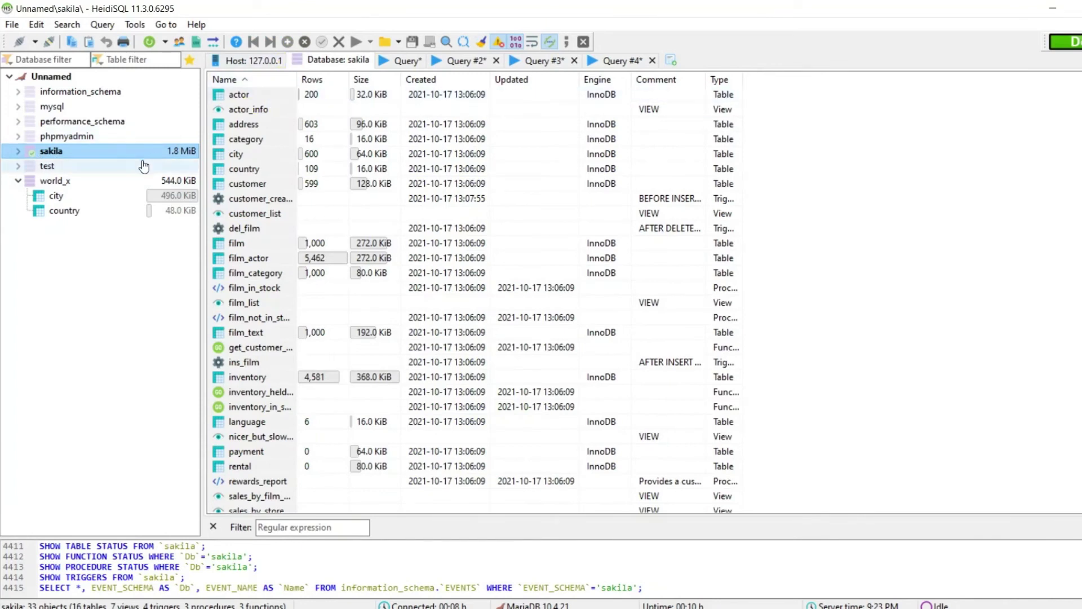
double_click(101, 152)
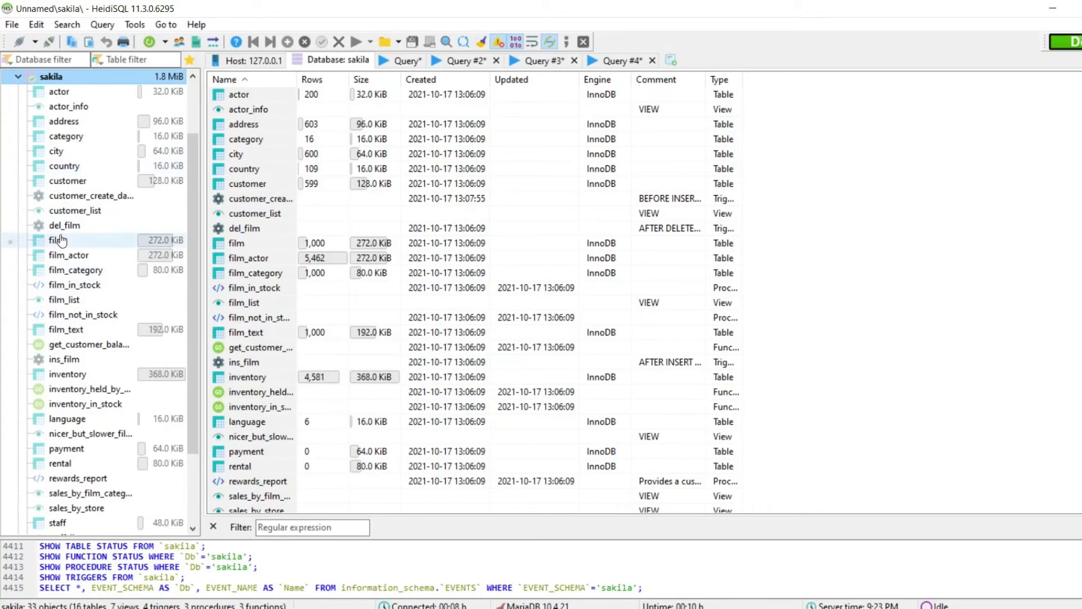
scroll(61, 241, "up", 1)
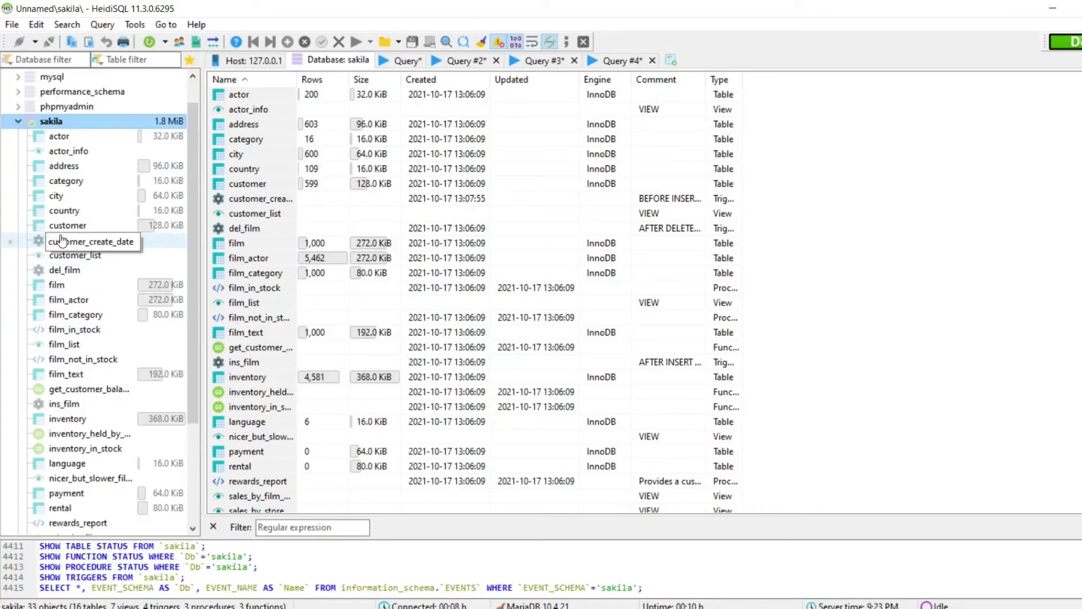
Step: Examine the column structures of sakila's address, film and film_actor tables, and the data rows of its film_category table
left_click(56, 167)
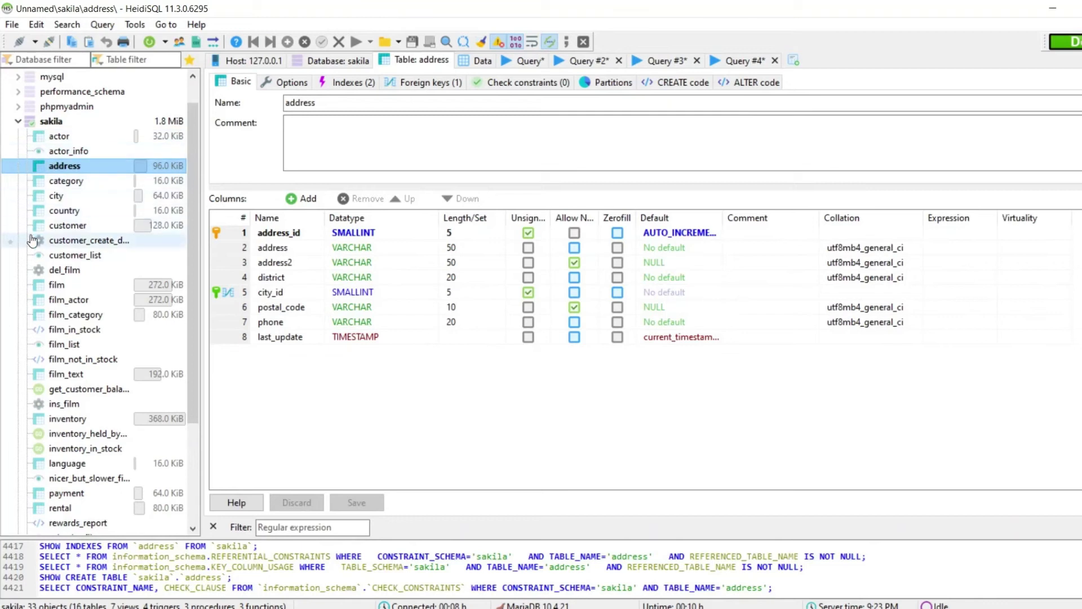
left_click(35, 287)
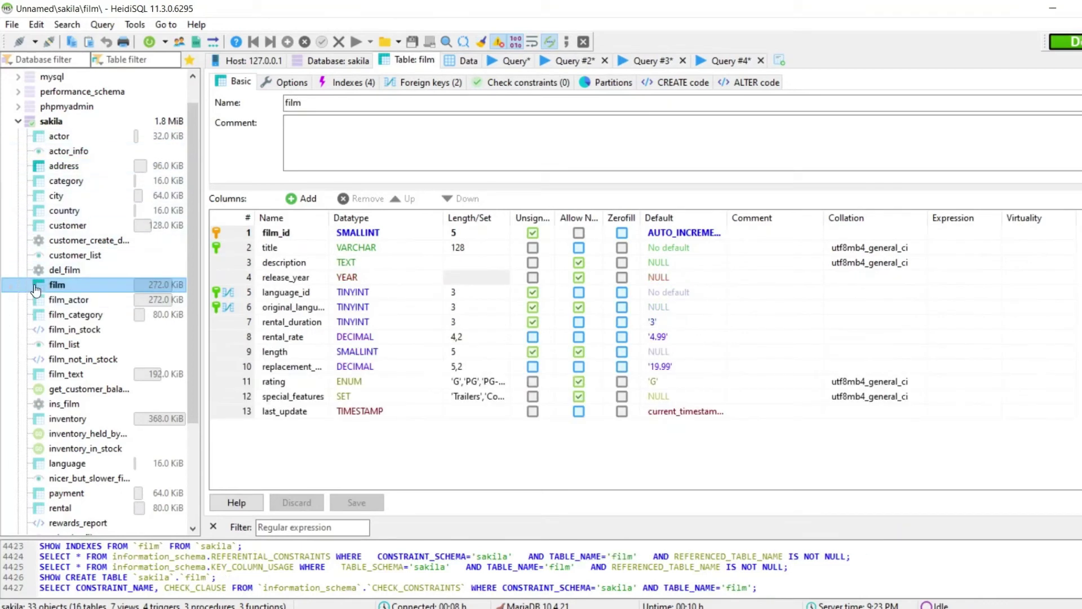
left_click(37, 301)
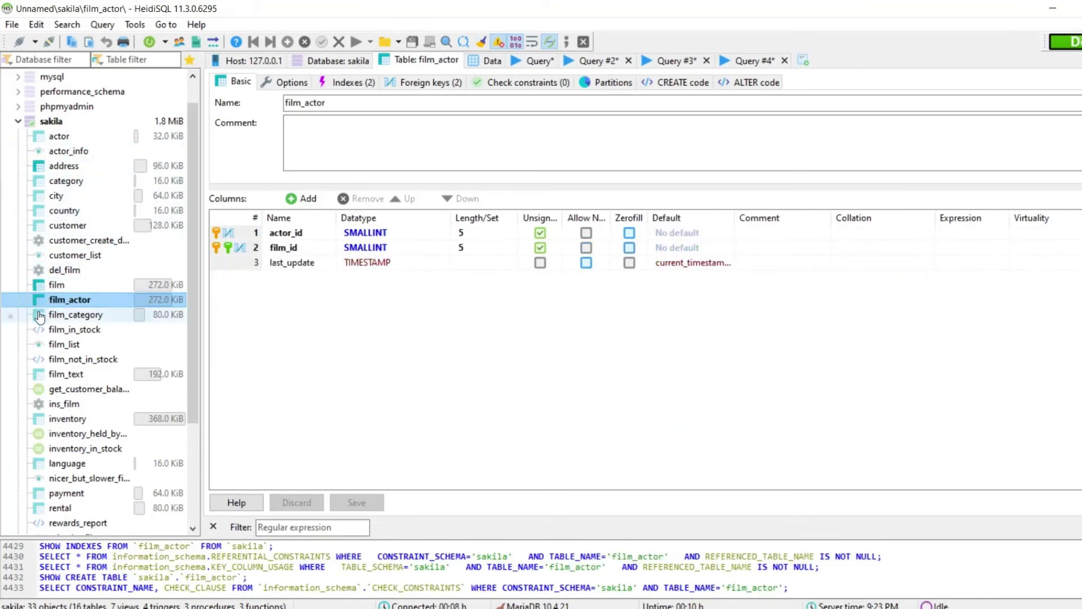
left_click(39, 315)
left_click(508, 63)
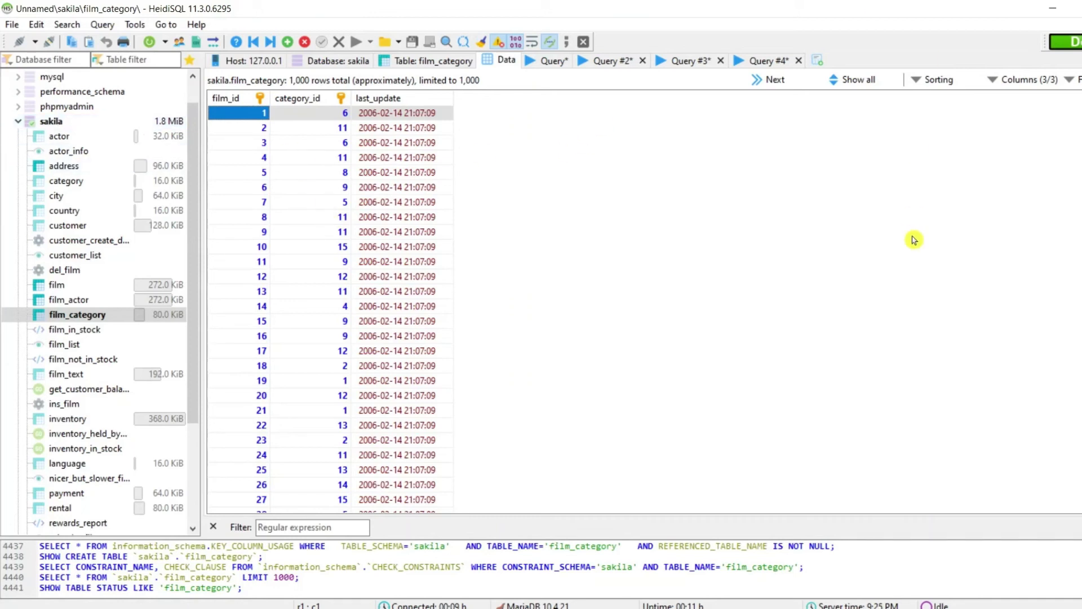
Step: Minimize HeidiSQL and move the sakila-db folder window in File Explorer aside while viewing its SQL script files
left_click(1048, 13)
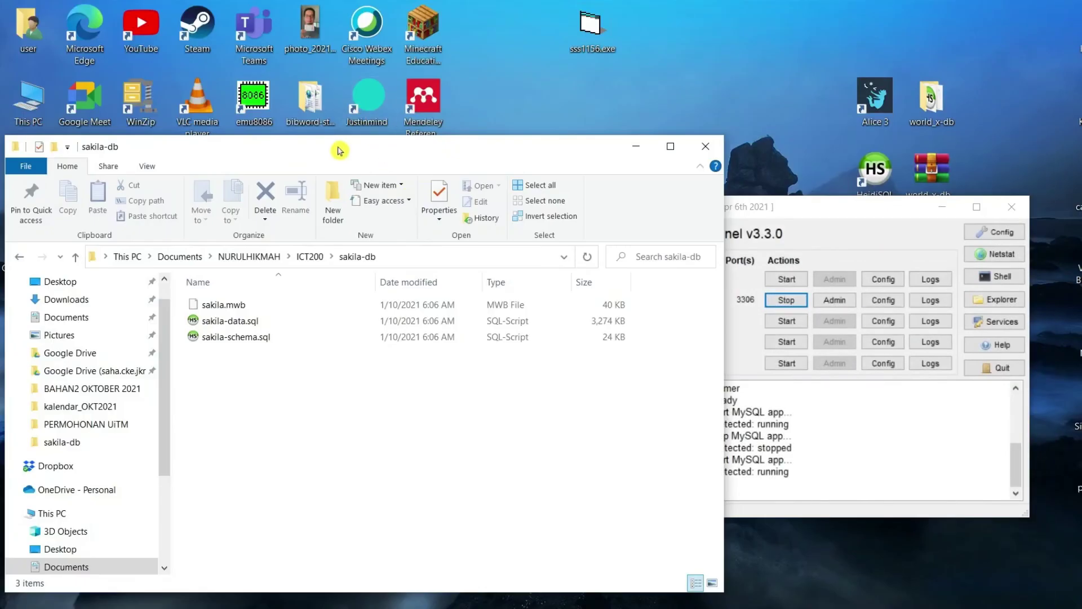
left_click_drag(339, 150, 672, 58)
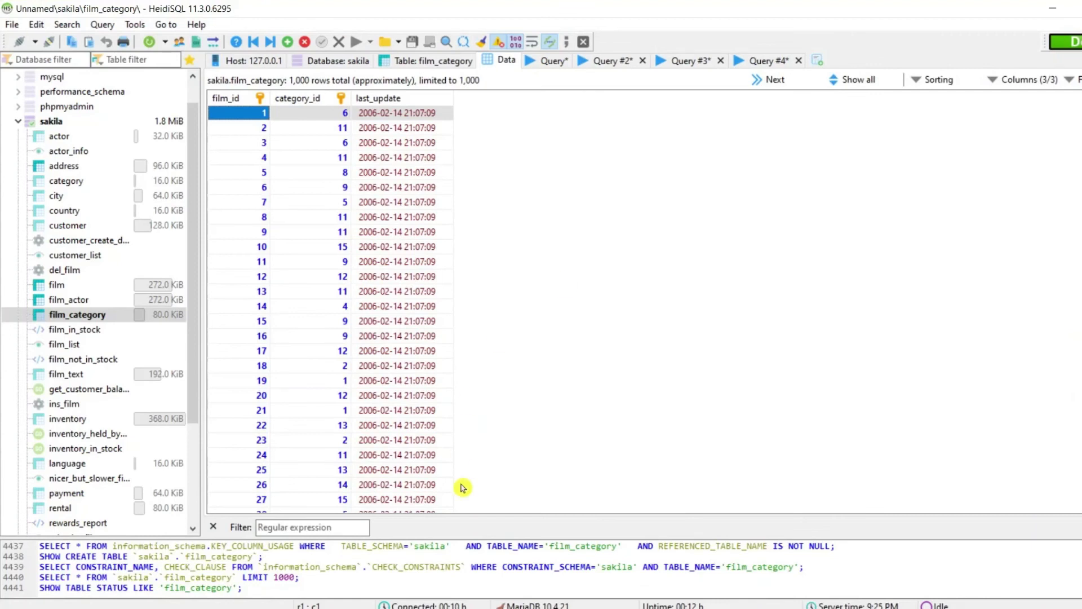
Step: Choose sakila-schema.sql from the sakila-db folder as the SQL file to load, but cancel at the file encoding confirmation
left_click(10, 26)
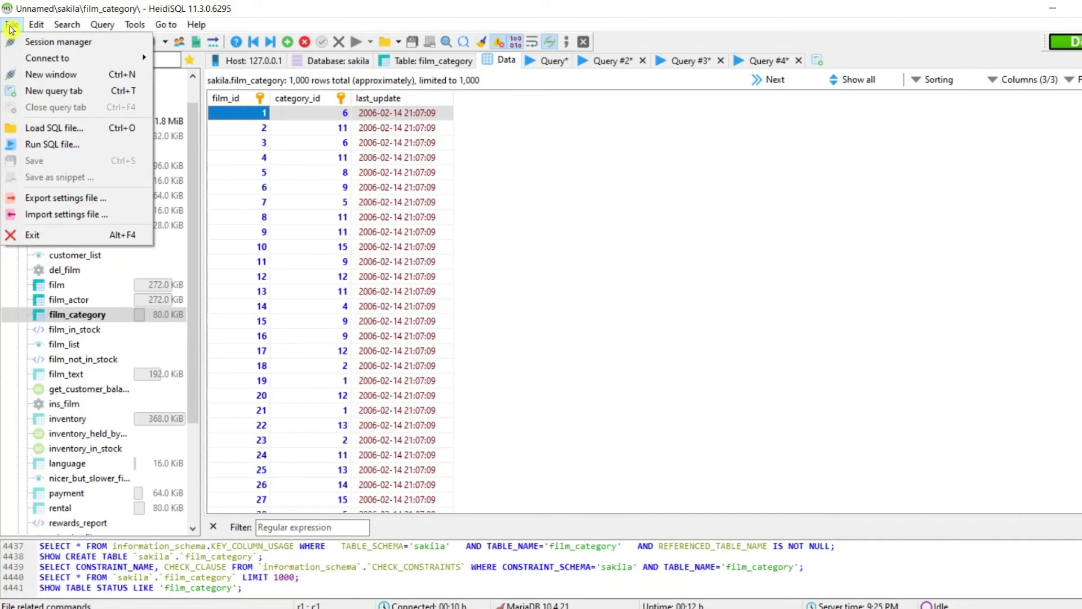
left_click(51, 133)
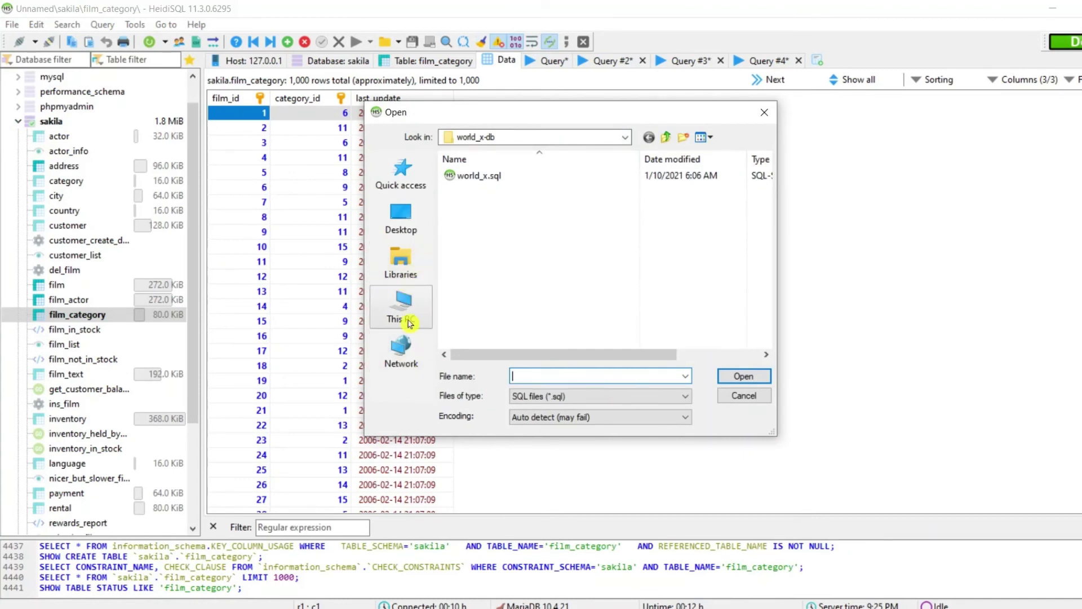
left_click(404, 305)
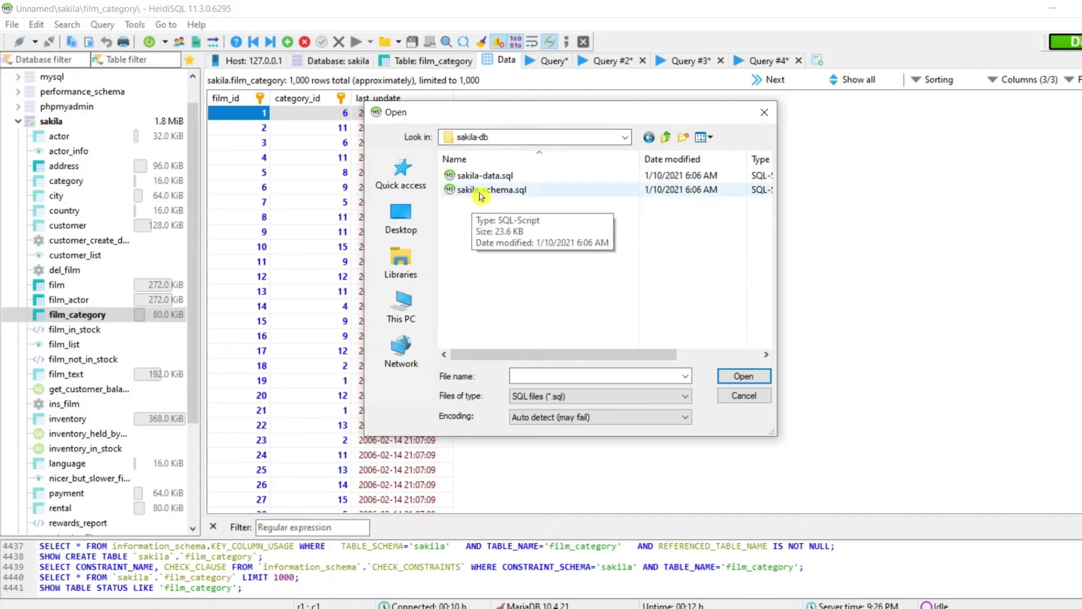
left_click(509, 192)
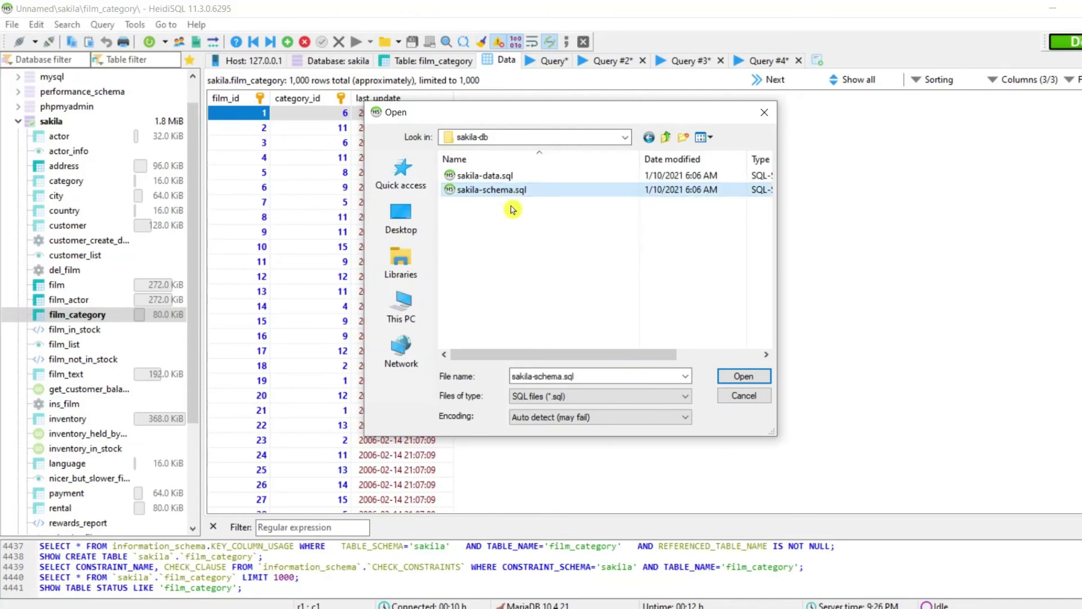
left_click(744, 376)
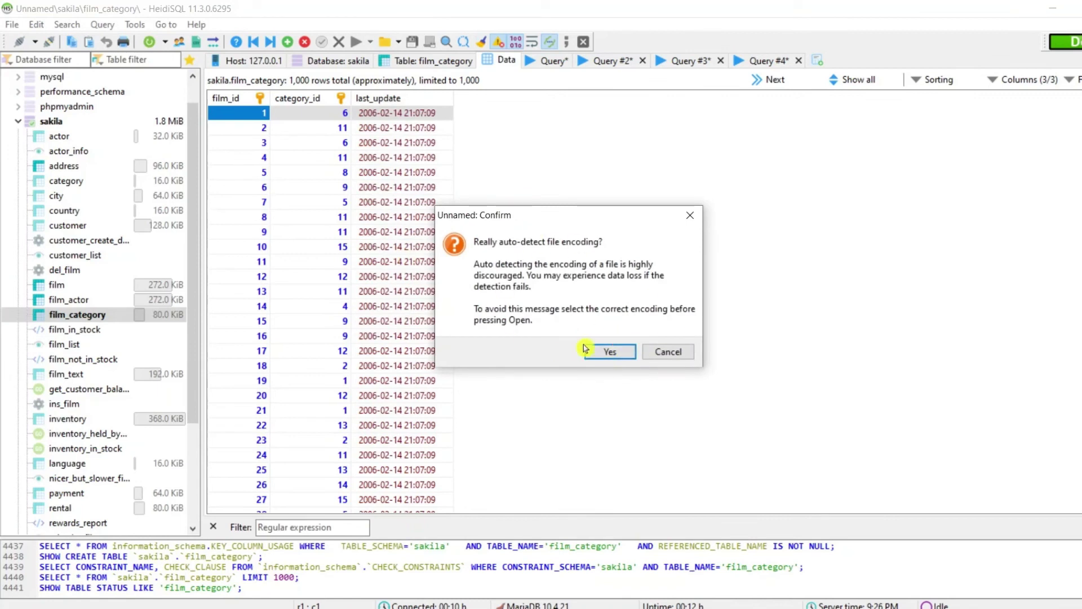
left_click(675, 357)
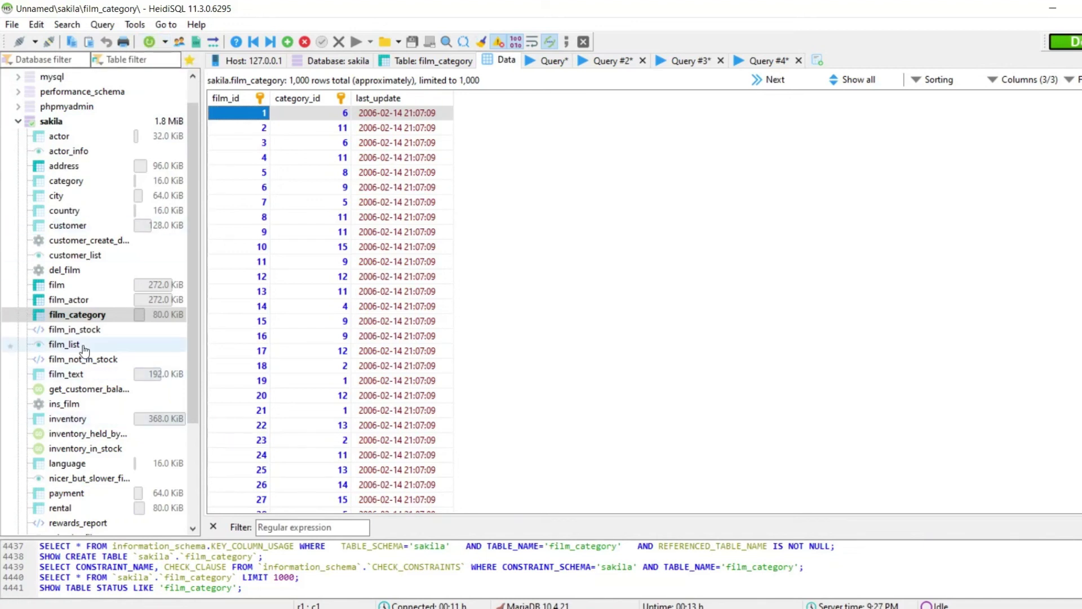
Step: Choose sakila-data.sql from the sakila-db folder as the SQL file to load, but cancel at the file encoding confirmation
left_click(10, 25)
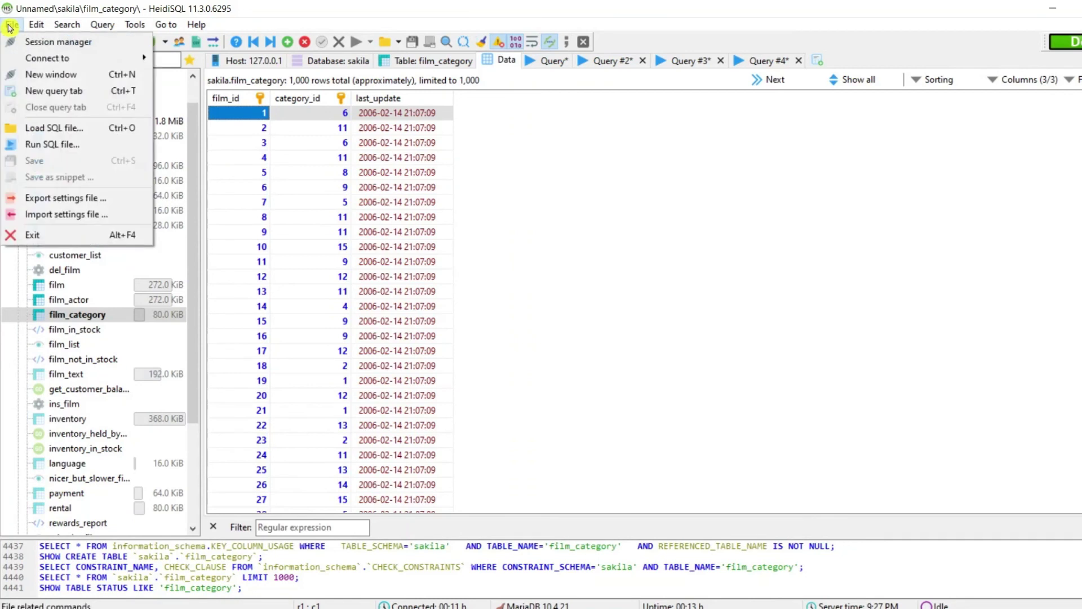
left_click(43, 131)
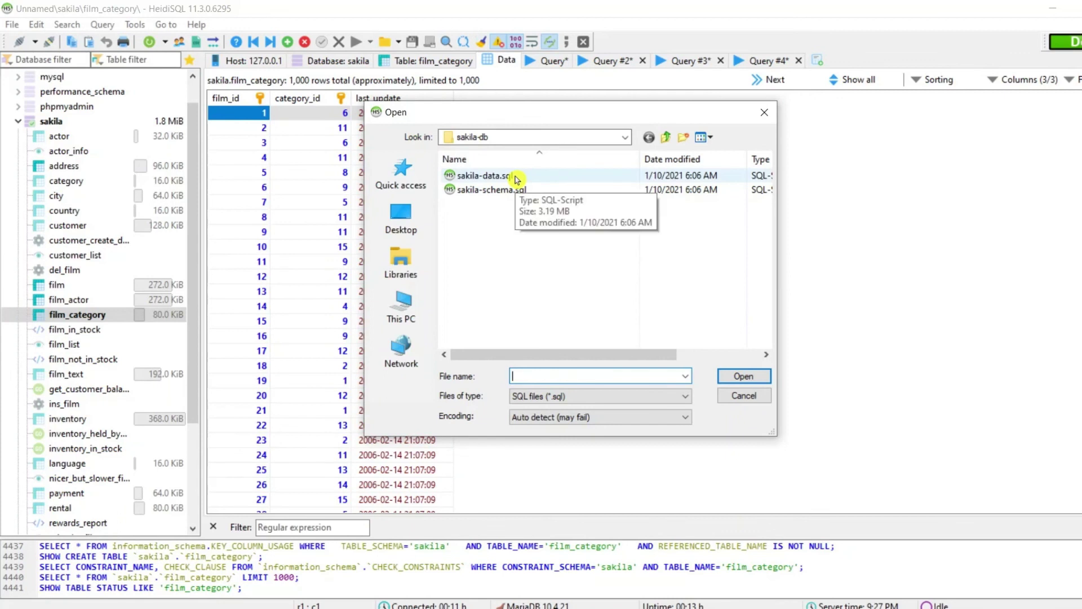
left_click(516, 179)
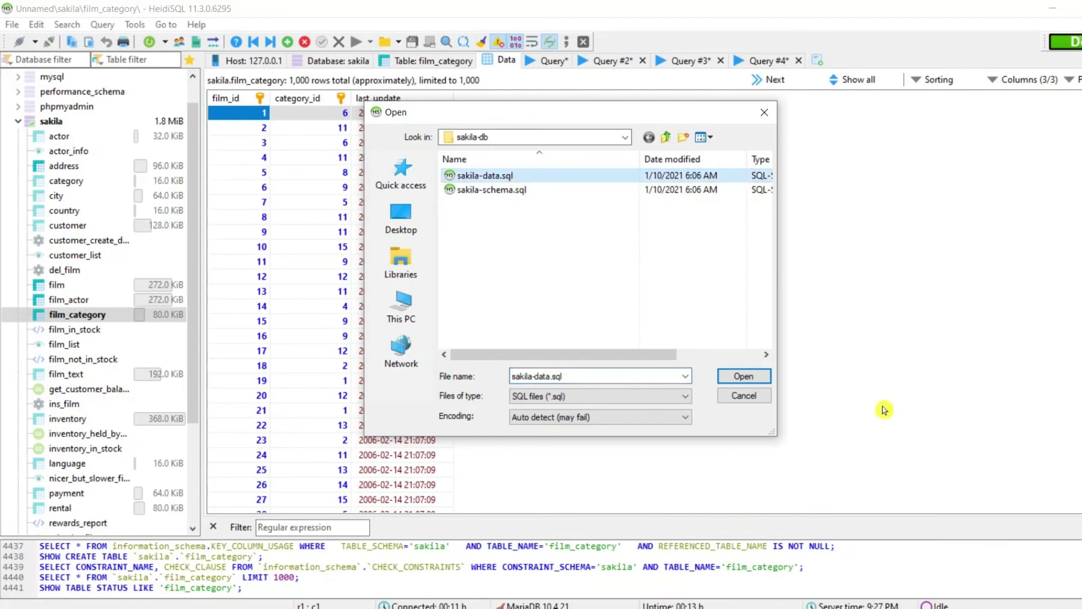
left_click(726, 375)
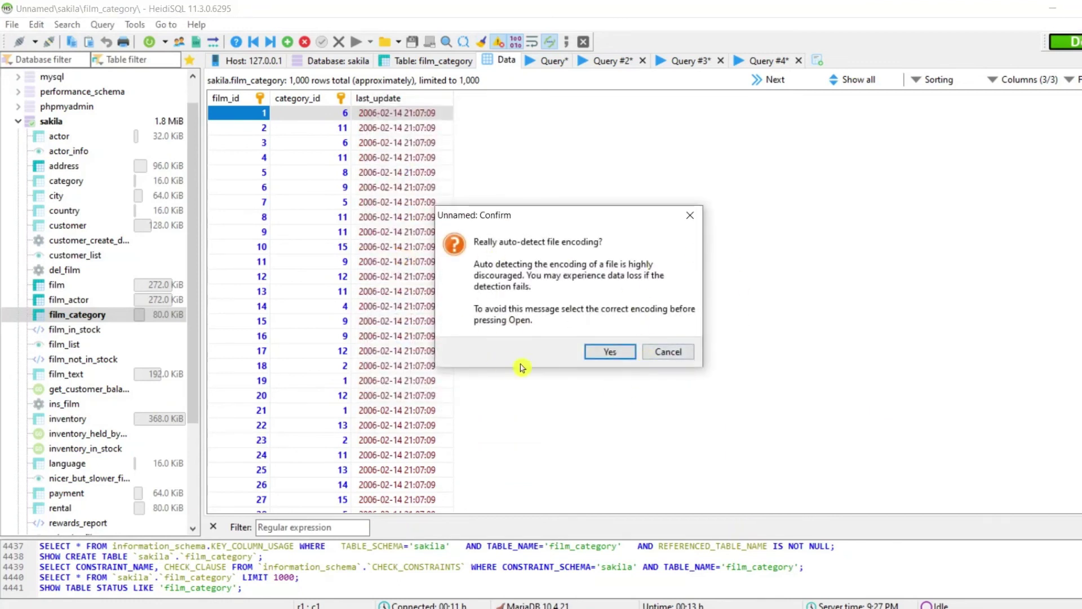
left_click(659, 352)
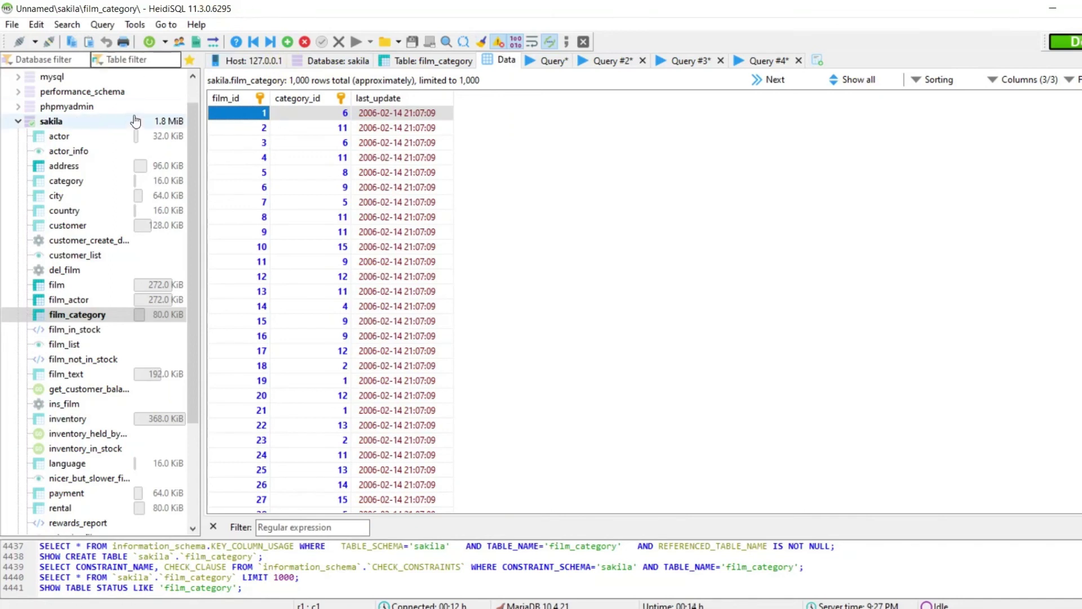